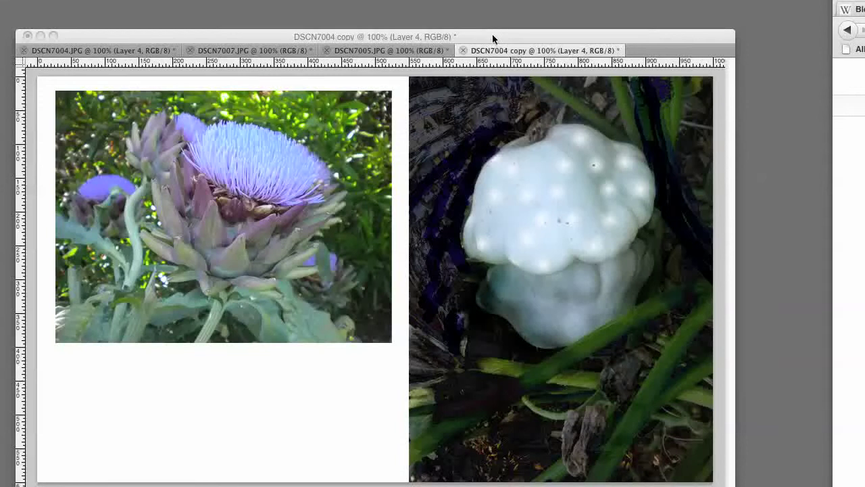
Show the hidden panels and float the DSCN7007.JPG document in its own window, keeping the Clone Stamp tool selected.
key(Tab)
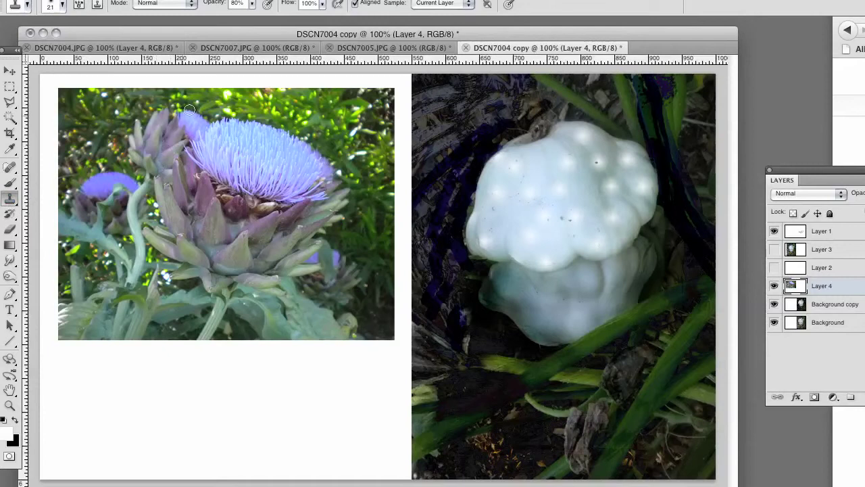
click(86, 46)
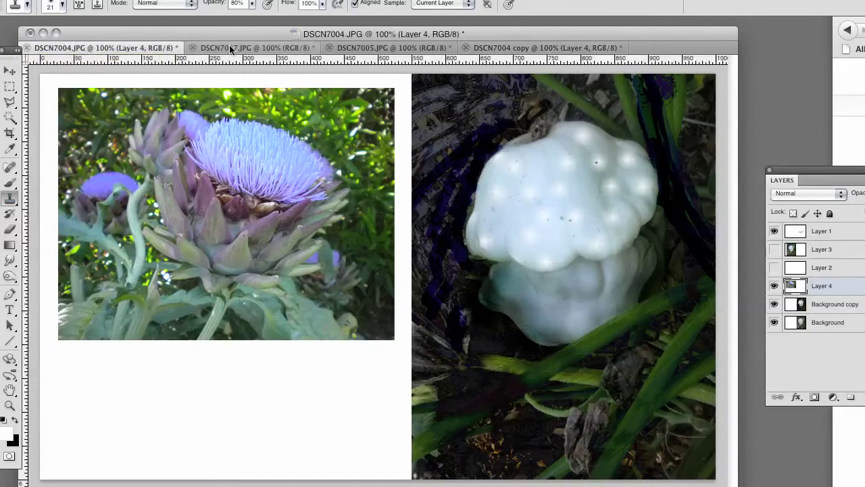
click(247, 48)
drag(247, 48, 262, 325)
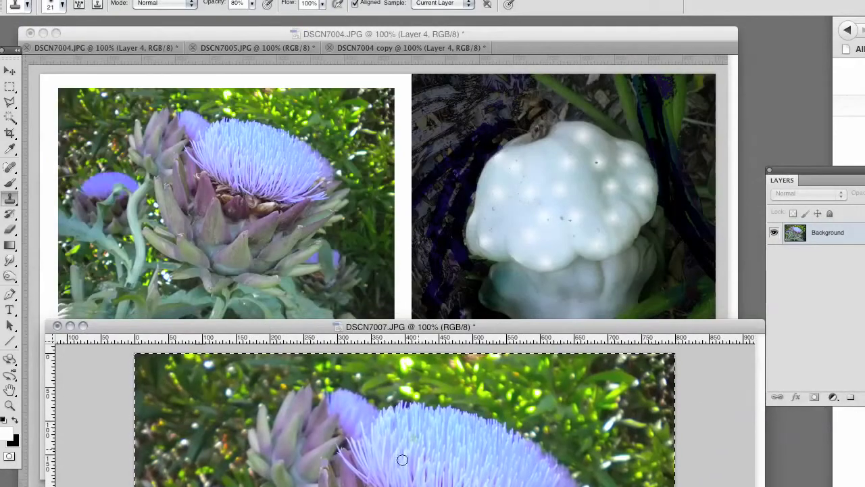
click(9, 213)
click(8, 198)
click(9, 200)
Duplicate the DSCN7004.JPG image as DSCN7004 copy 2, keeping its separate layers.
click(494, 30)
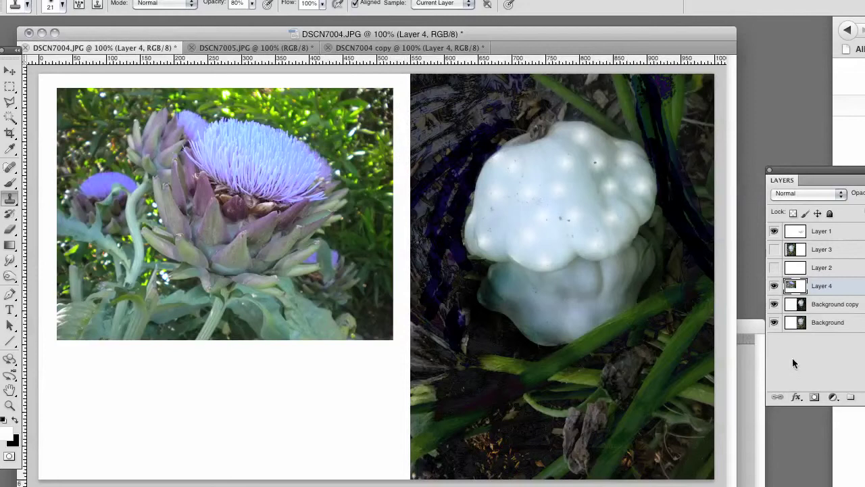
drag(798, 167, 769, 112)
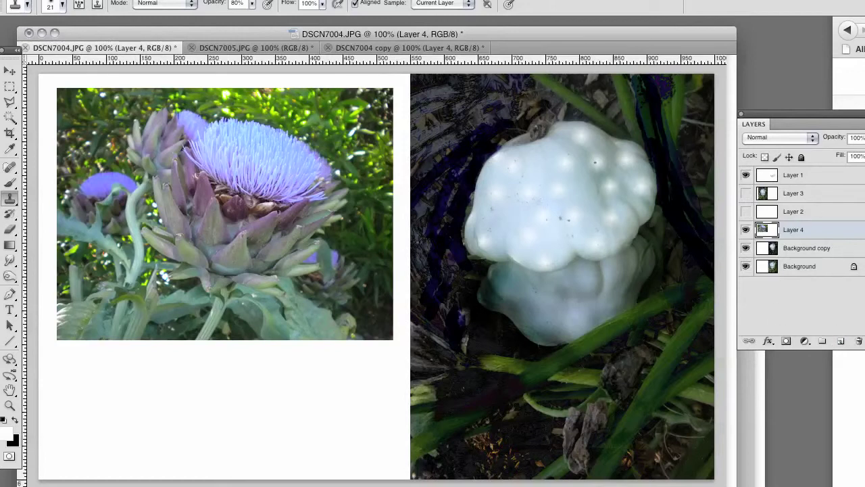
click(165, 0)
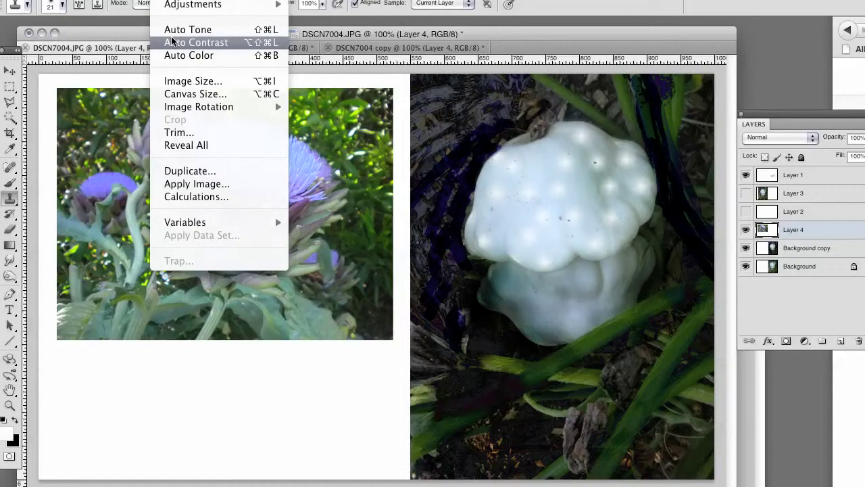
click(180, 170)
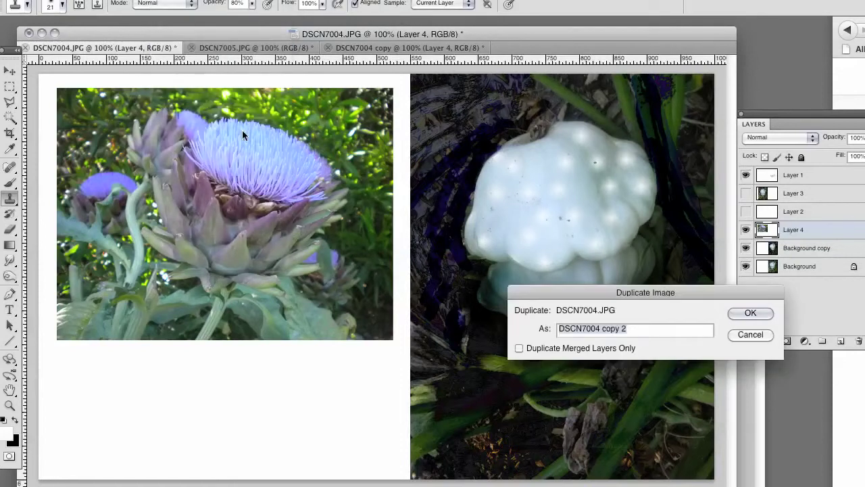
click(749, 313)
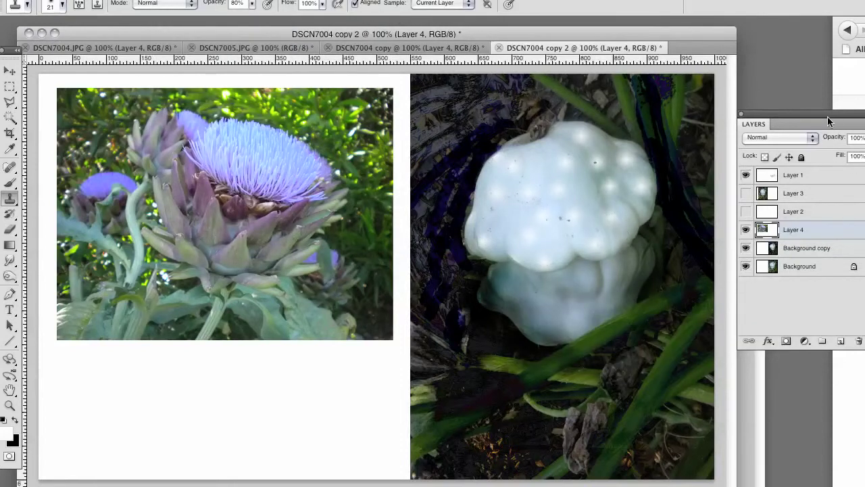
Flatten the DSCN7004 copy 2 image into a single background, discarding its hidden layers.
drag(827, 117, 762, 124)
click(822, 133)
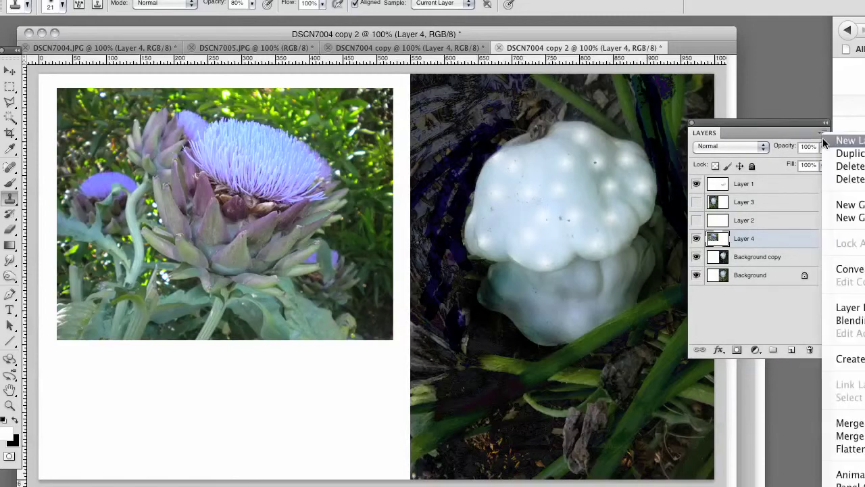
click(851, 449)
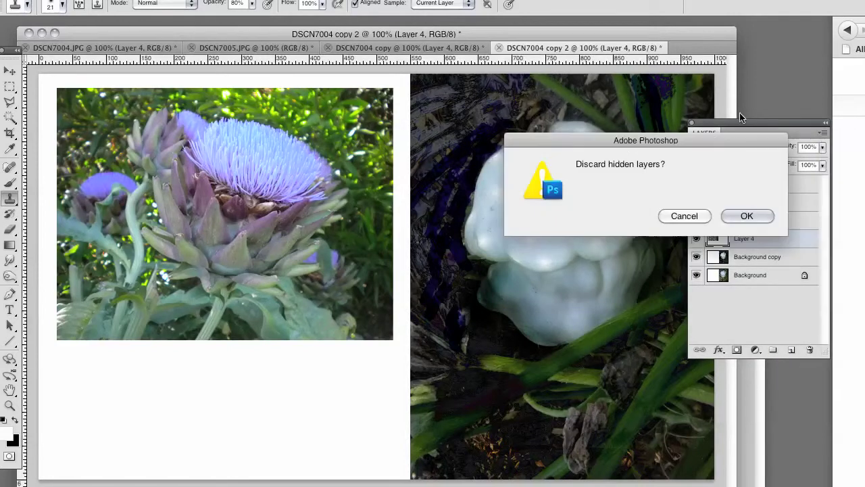
click(745, 214)
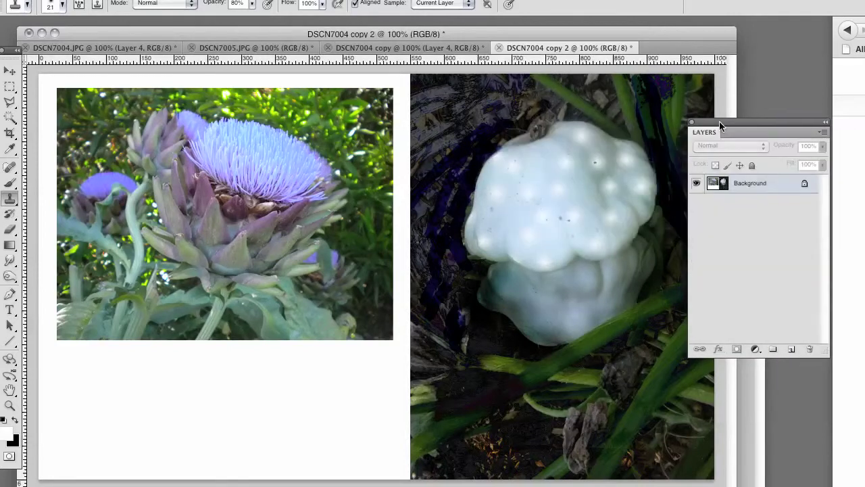
drag(719, 121, 778, 122)
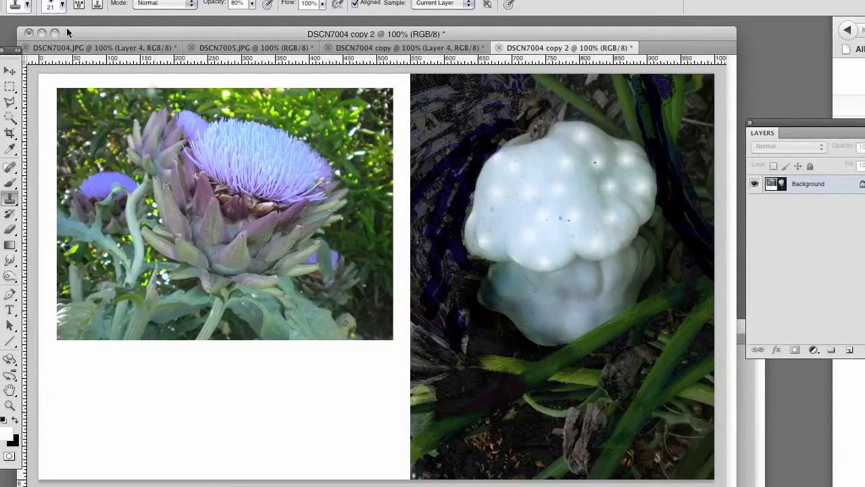
Select the artichoke photo with the Rectangular Marquee, clear that area to white, and remove the selection.
click(10, 86)
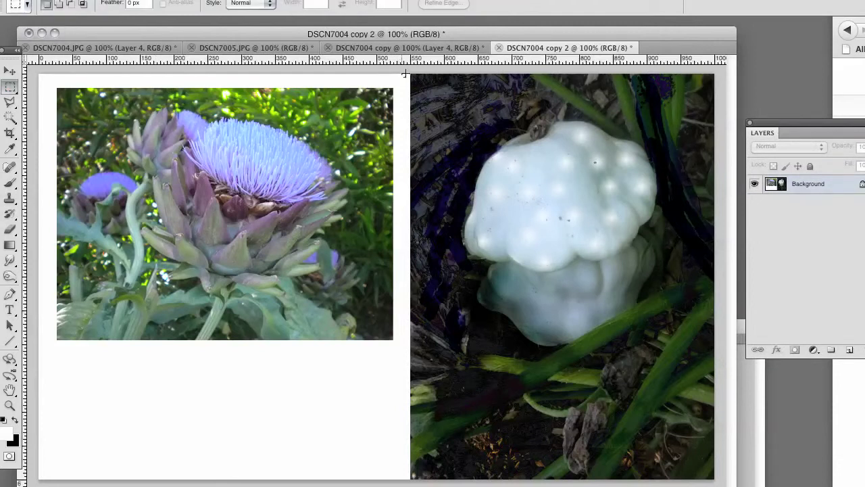
drag(263, 285, 8, 359)
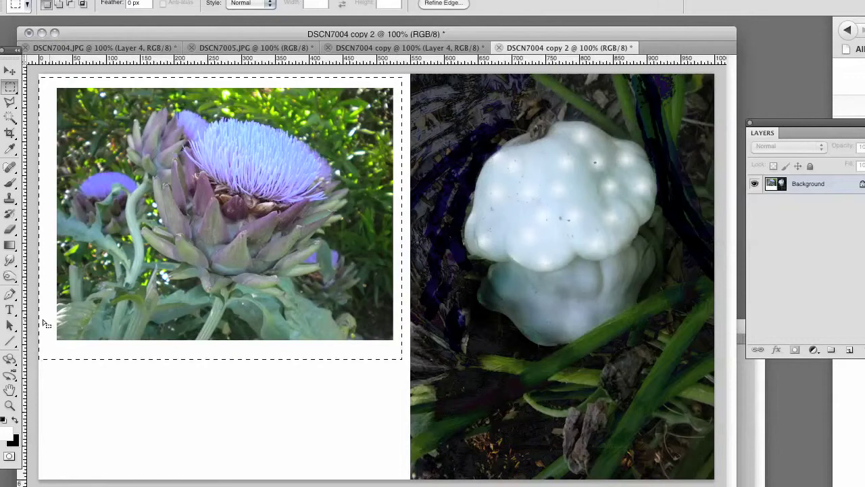
key(shift+BackSpace)
key(Return)
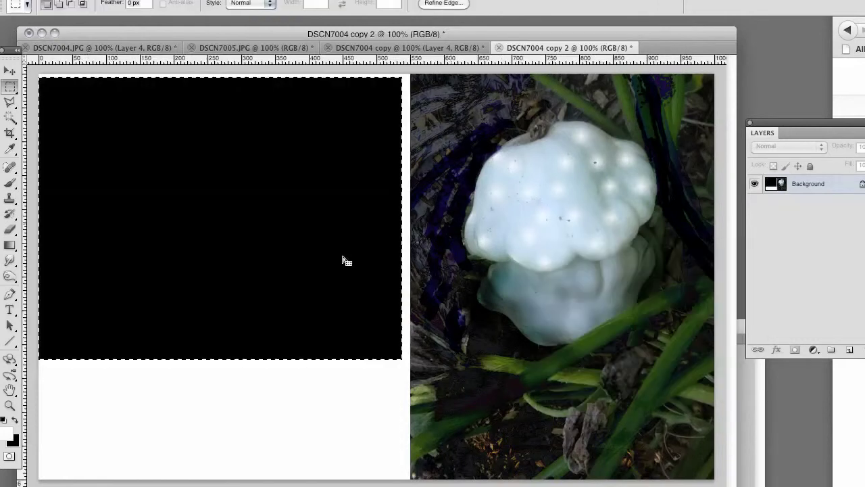
key(super+z)
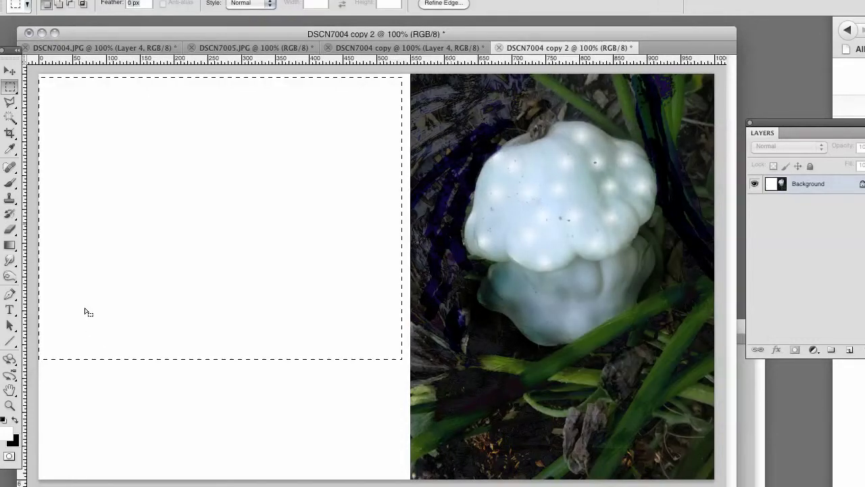
click(414, 119)
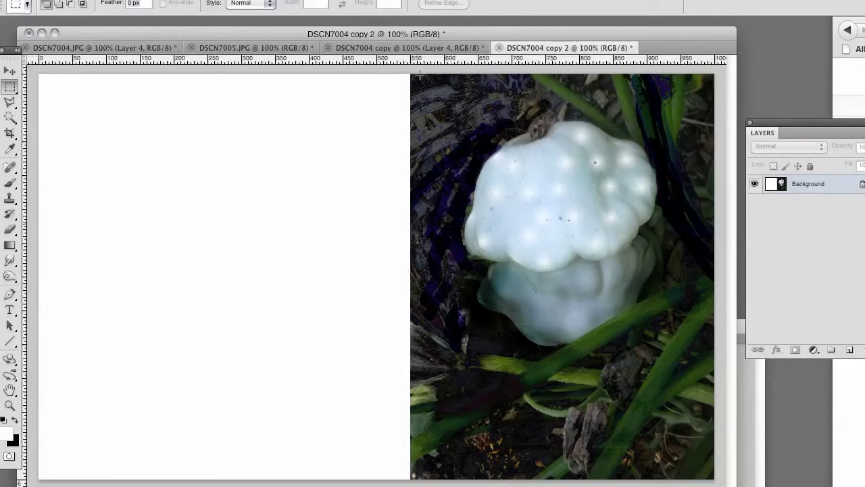
Select the whole white area beside the squash with the Magic Wand, fill it with black, and deselect.
click(10, 117)
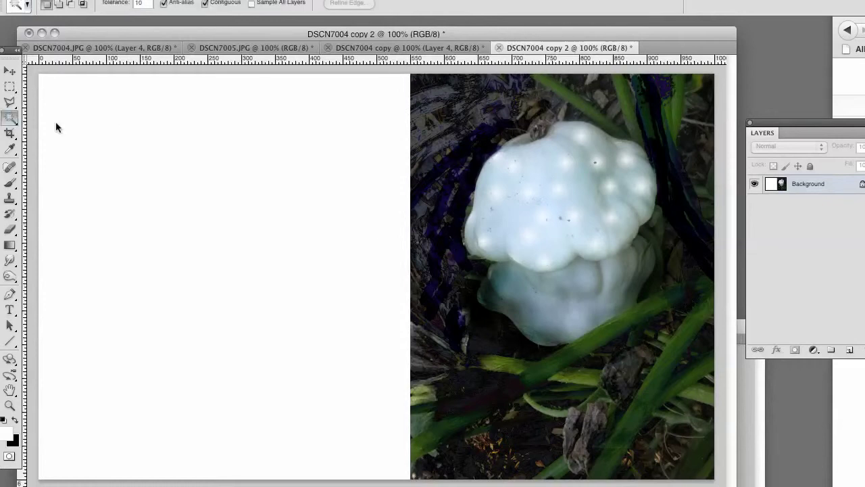
click(178, 160)
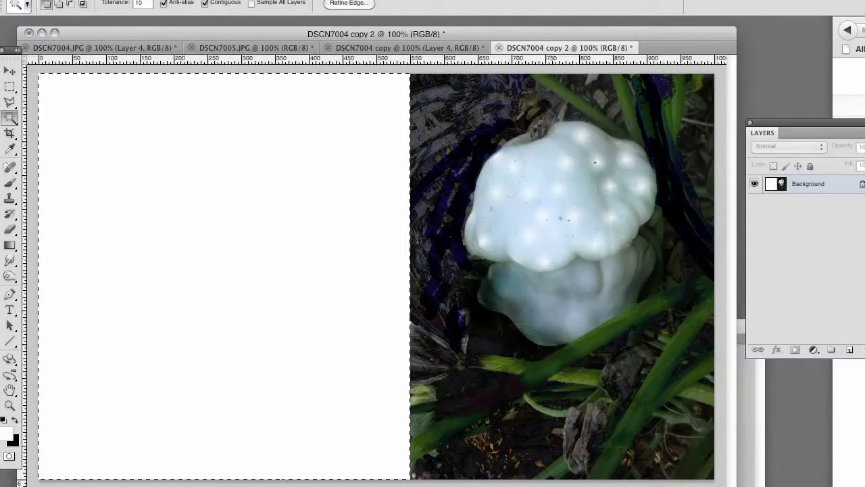
key(super+BackSpace)
key(super+d)
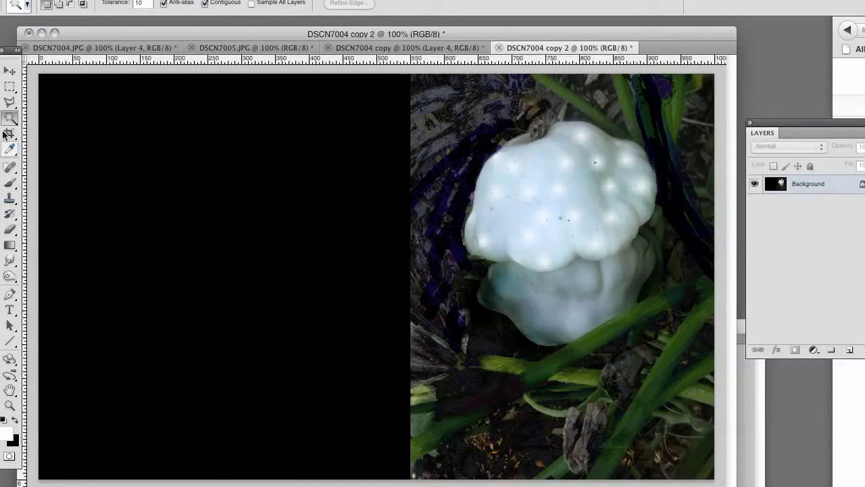
Add a new layer above the background, choose the Clone Stamp tool, and bring the DSCN7007.JPG window forward.
click(851, 349)
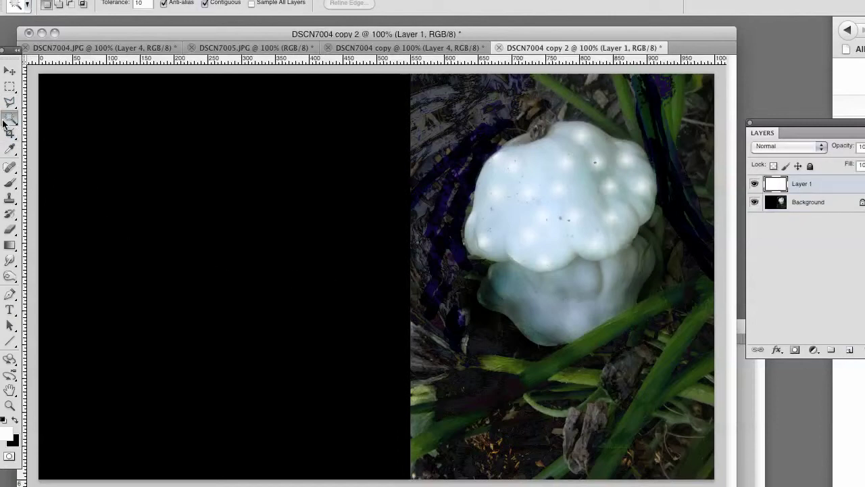
click(10, 198)
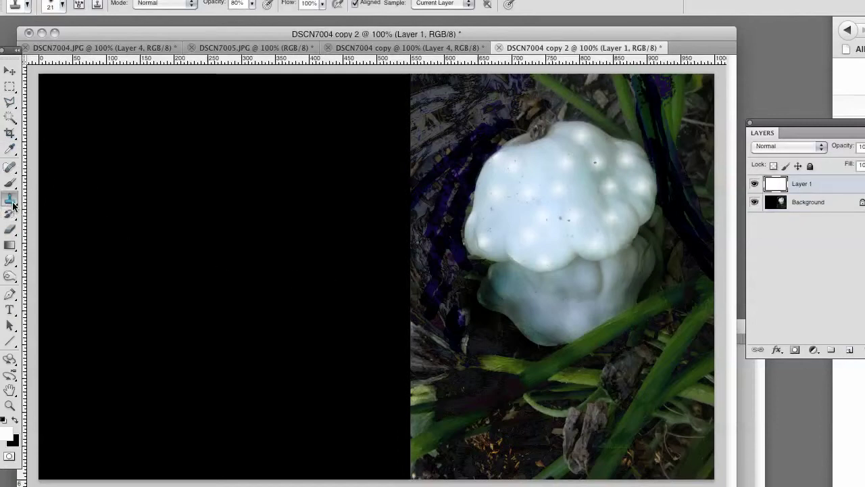
click(12, 202)
click(49, 199)
click(209, 485)
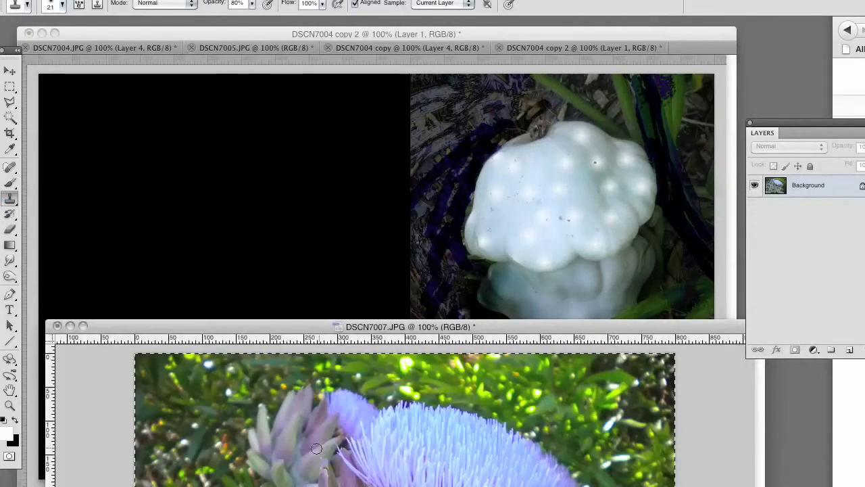
Set the Clone Stamp brush size to 55 px and move the DSCN7007.JPG window clear of the duplicate image.
click(62, 5)
drag(29, 37, 32, 38)
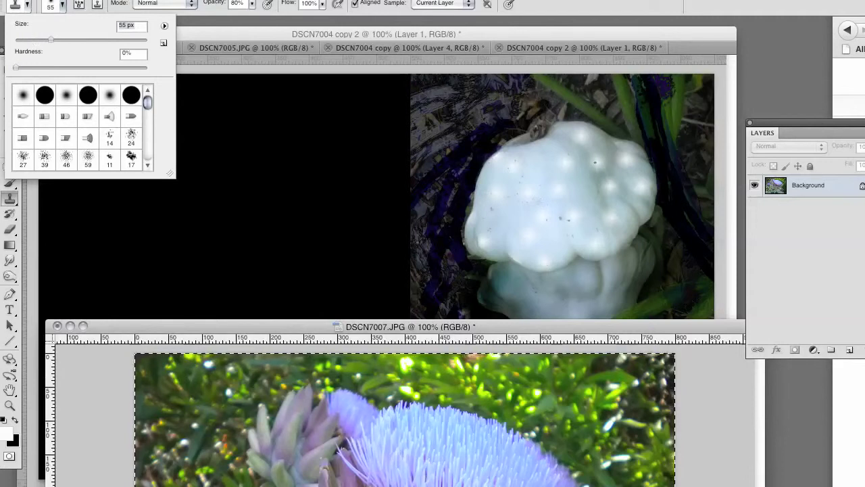
mouse_move(253, 325)
mouse_down()
mouse_move(265, 104)
mouse_move(225, 81)
mouse_up()
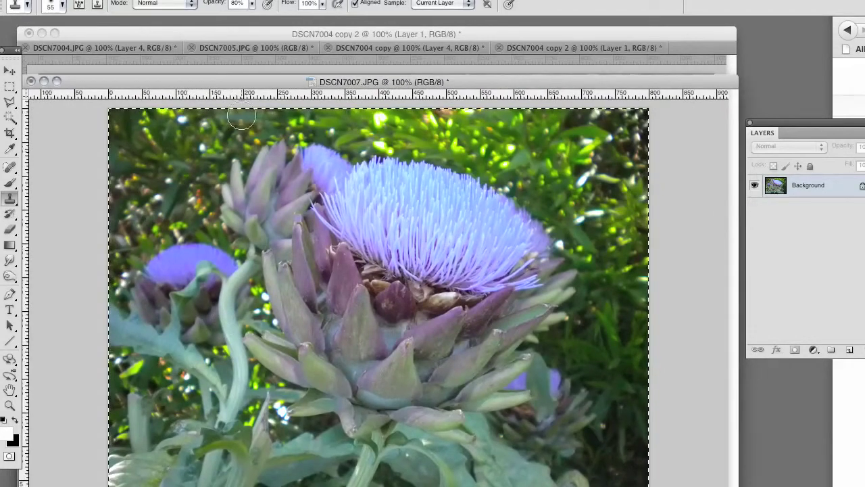
drag(230, 81, 267, 483)
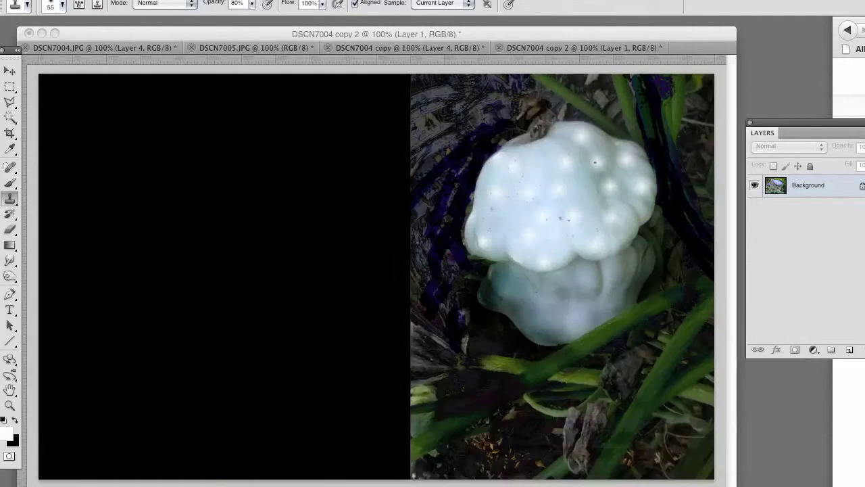
Try cloning strokes of the artichoke plant onto the black area of the new layer, and undo them.
click(276, 352)
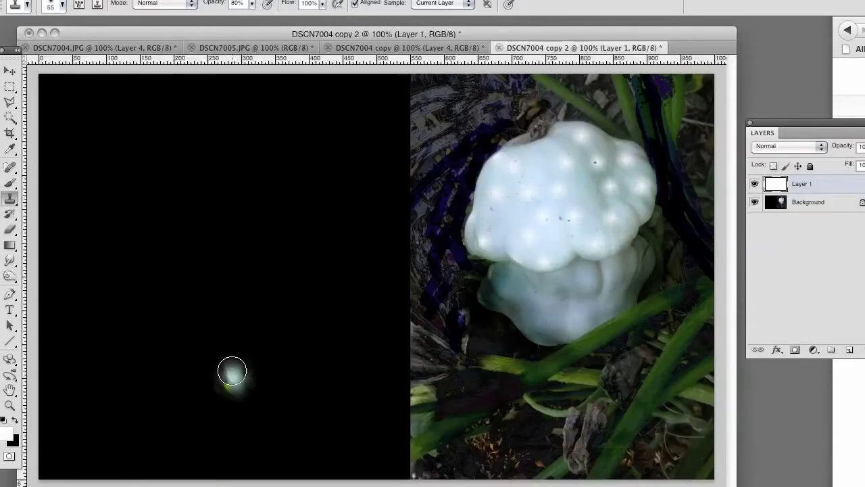
mouse_move(227, 375)
mouse_down()
mouse_move(252, 313)
mouse_move(220, 377)
mouse_move(235, 330)
mouse_move(263, 302)
mouse_move(228, 329)
mouse_move(223, 368)
mouse_move(243, 322)
mouse_move(269, 294)
mouse_move(275, 253)
mouse_move(309, 207)
mouse_up()
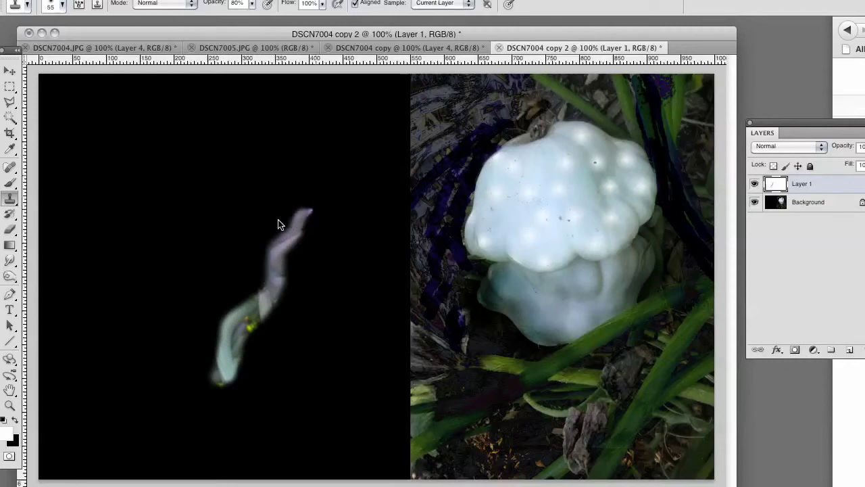
mouse_move(228, 367)
mouse_down()
mouse_move(224, 350)
mouse_move(255, 226)
mouse_move(281, 195)
mouse_move(61, 185)
mouse_up()
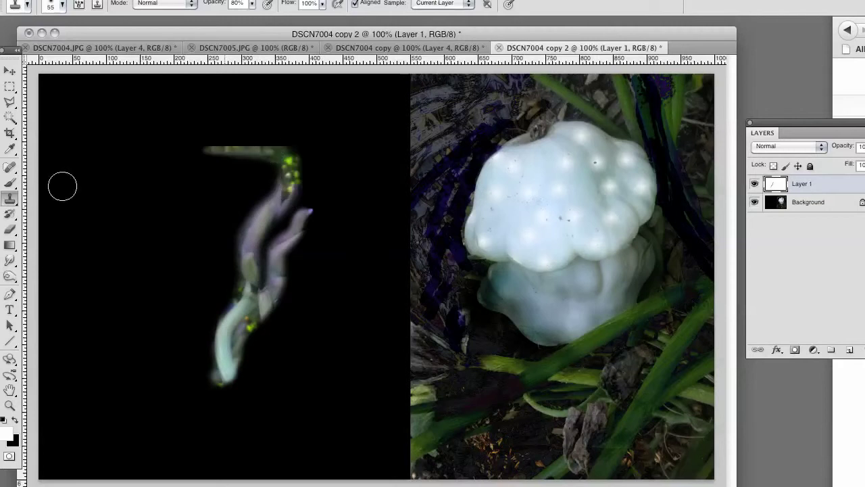
click(314, 406)
key(alt+super+z)
key(alt+super+z)
key(alt+super+z)
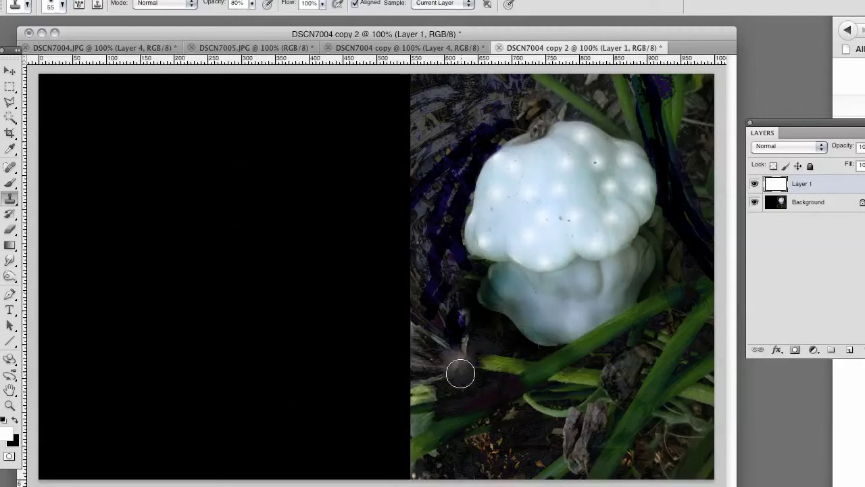
Set the brush size to 30 px and clone artichoke petals beside the squash, undoing the stray stroke on the black area.
click(61, 4)
mouse_move(42, 40)
mouse_down()
mouse_move(51, 37)
mouse_move(32, 38)
mouse_up()
click(440, 338)
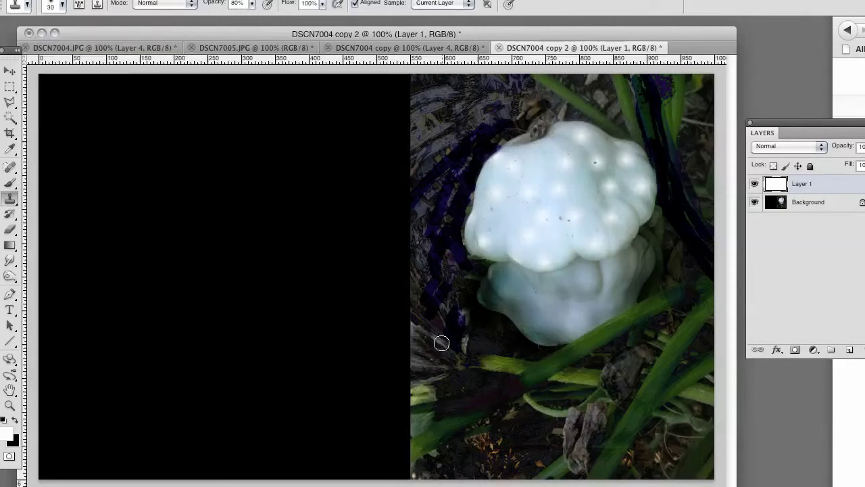
mouse_move(435, 329)
mouse_down()
mouse_move(433, 273)
mouse_move(418, 343)
mouse_move(432, 328)
mouse_move(421, 342)
mouse_move(424, 369)
mouse_move(435, 312)
mouse_up()
drag(397, 345, 357, 443)
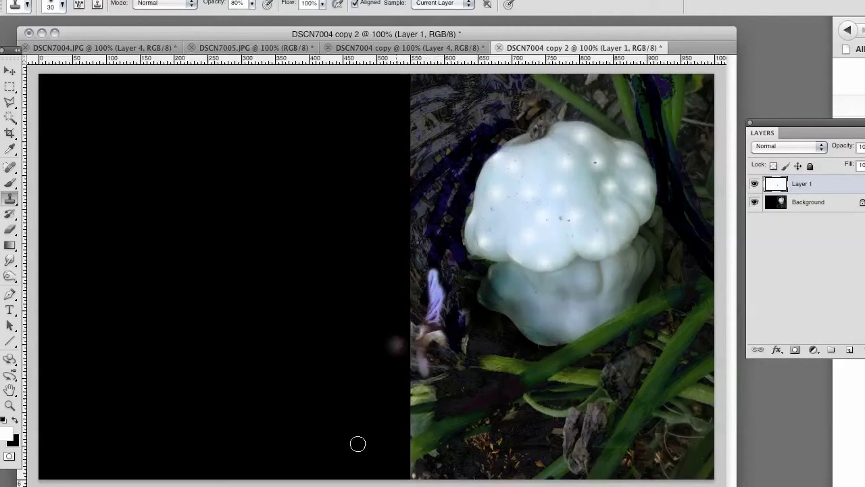
key(super+z)
Shrink the DSCN7007.JPG window over the black area beside the squash and show the artichoke stem in it.
drag(276, 482, 225, 83)
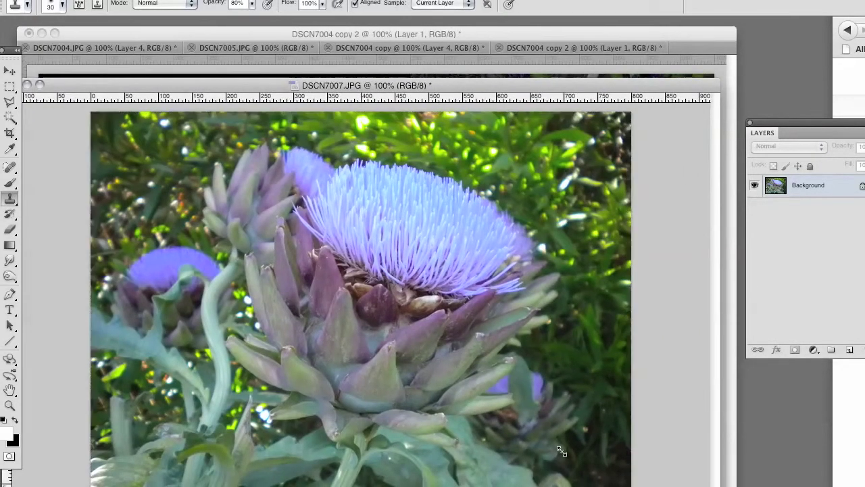
drag(716, 486, 336, 426)
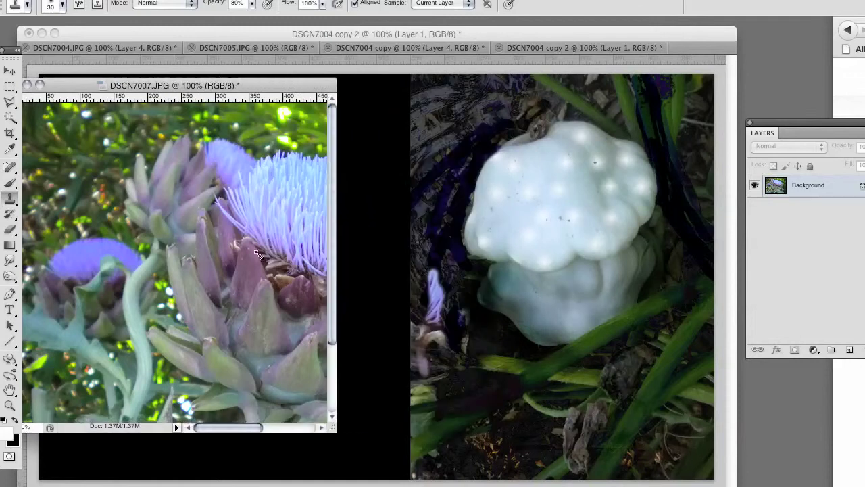
drag(150, 365, 150, 284)
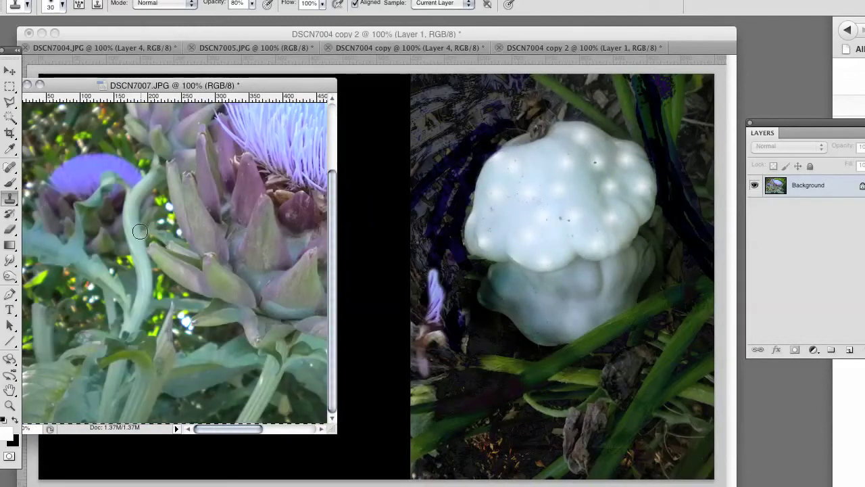
Add a new layer to the DSCN7004 copy 2 image and clone the DSCN7007.JPG artichoke stem upright beside the squash, near the image's outer edge.
click(454, 402)
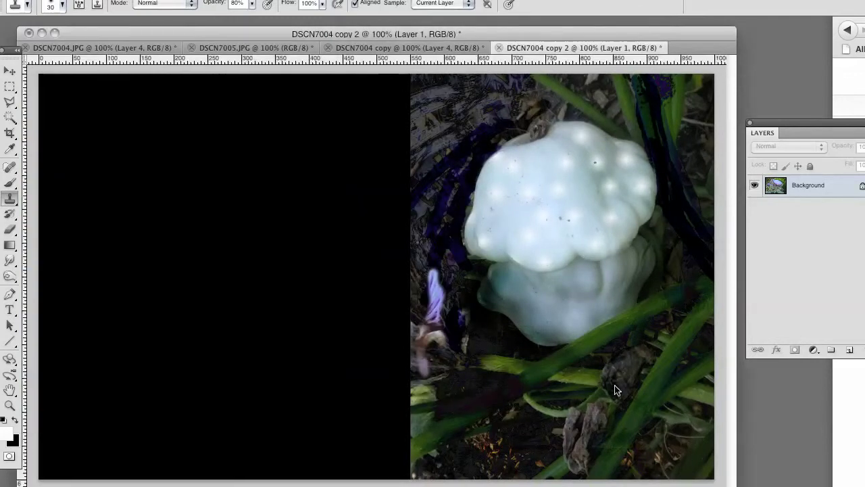
click(849, 353)
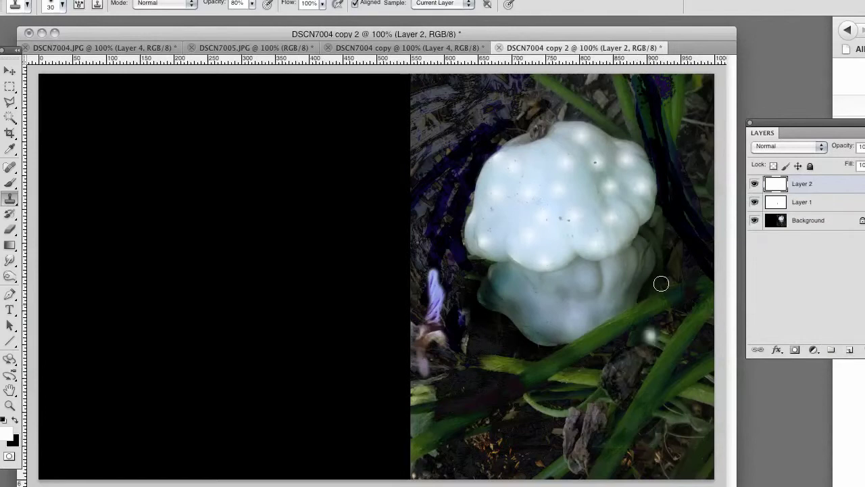
drag(679, 232, 682, 162)
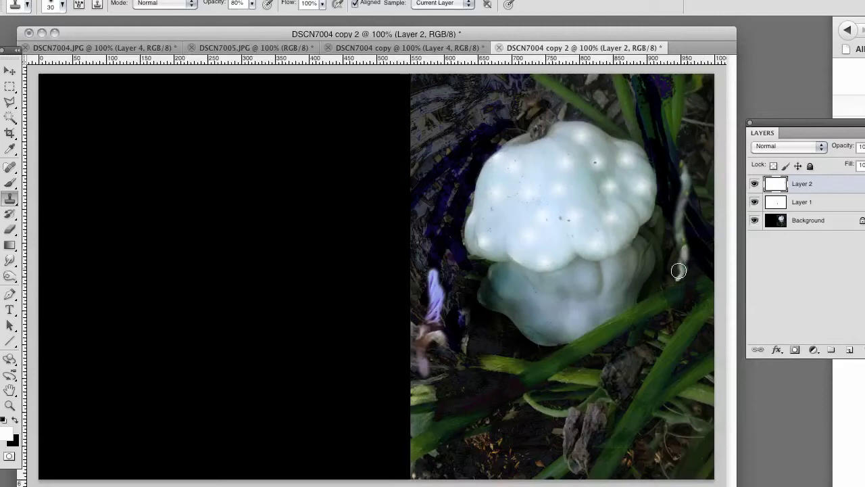
mouse_move(681, 252)
mouse_down()
mouse_move(684, 151)
mouse_move(702, 79)
mouse_move(710, 95)
mouse_move(695, 95)
mouse_move(703, 89)
mouse_move(698, 75)
mouse_move(692, 110)
mouse_move(706, 76)
mouse_move(687, 96)
mouse_move(692, 83)
mouse_move(685, 126)
mouse_move(693, 95)
mouse_up()
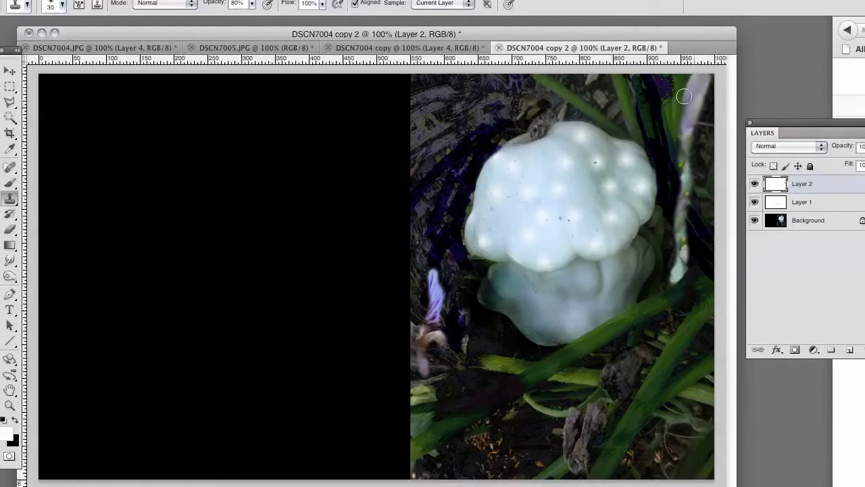
mouse_move(679, 125)
mouse_down()
mouse_move(683, 169)
mouse_move(665, 285)
mouse_up()
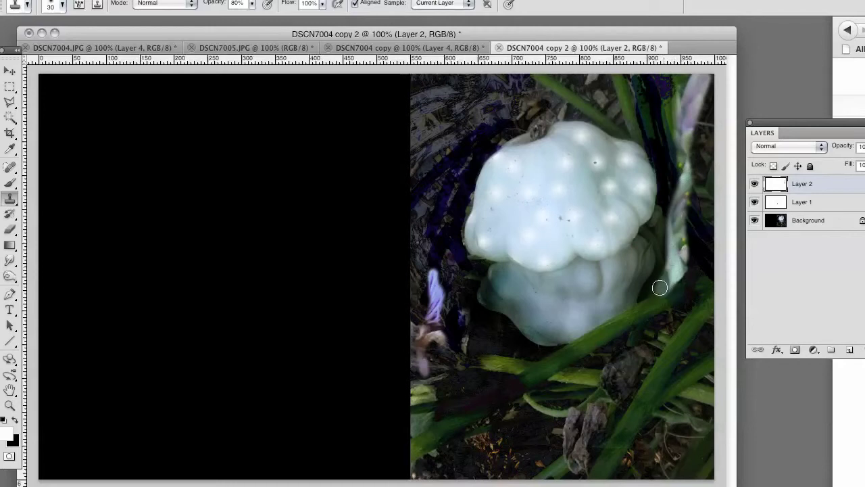
mouse_move(657, 282)
mouse_down()
mouse_move(636, 307)
mouse_move(550, 349)
mouse_move(590, 363)
mouse_move(667, 302)
mouse_move(667, 283)
mouse_move(644, 305)
mouse_move(684, 276)
mouse_move(690, 236)
mouse_up()
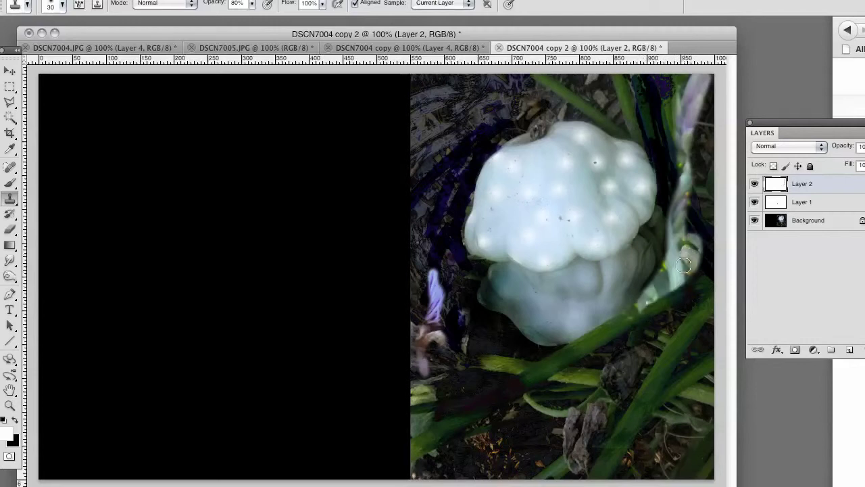
drag(684, 265, 702, 80)
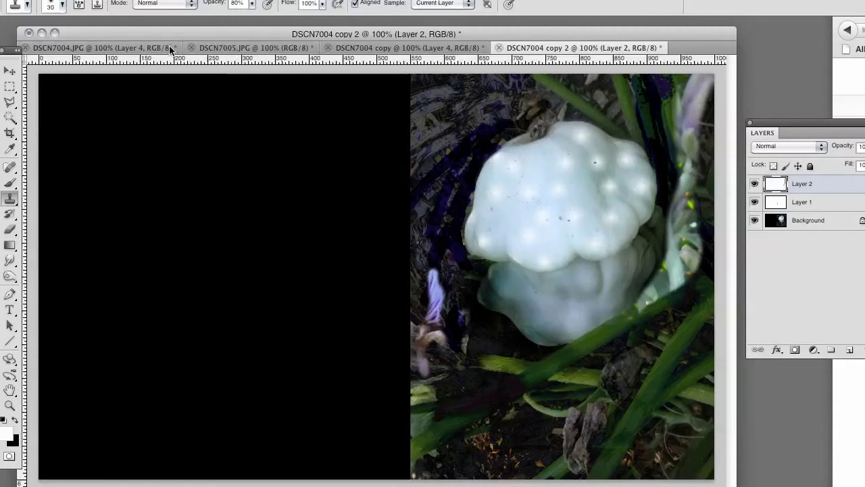
Float the DSCN7005.JPG image as a separate window, shrink it and place it over the black area of the duplicate image.
click(223, 49)
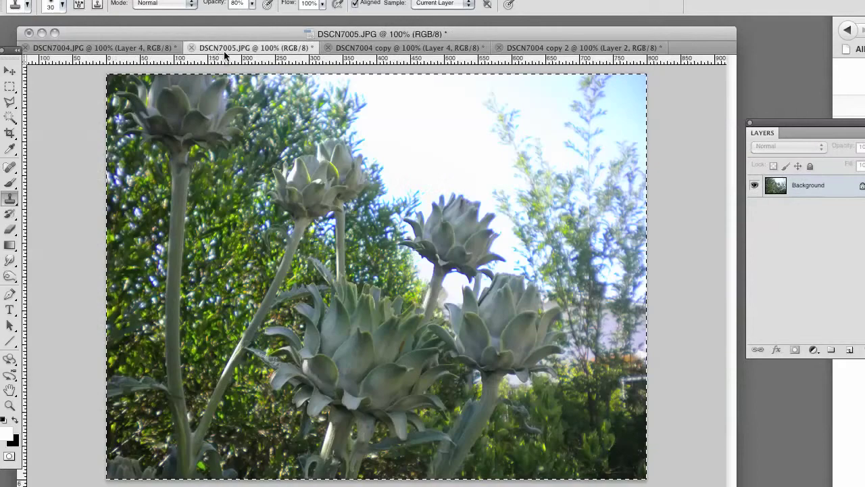
drag(232, 52, 128, 156)
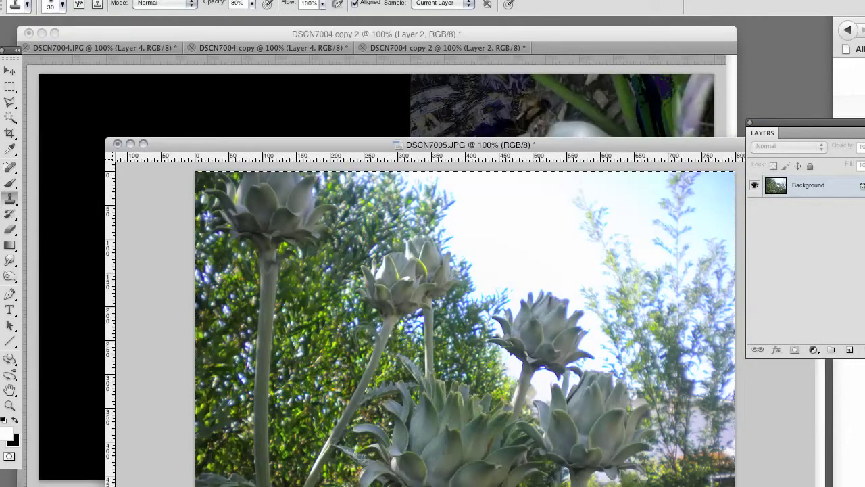
drag(820, 485, 552, 484)
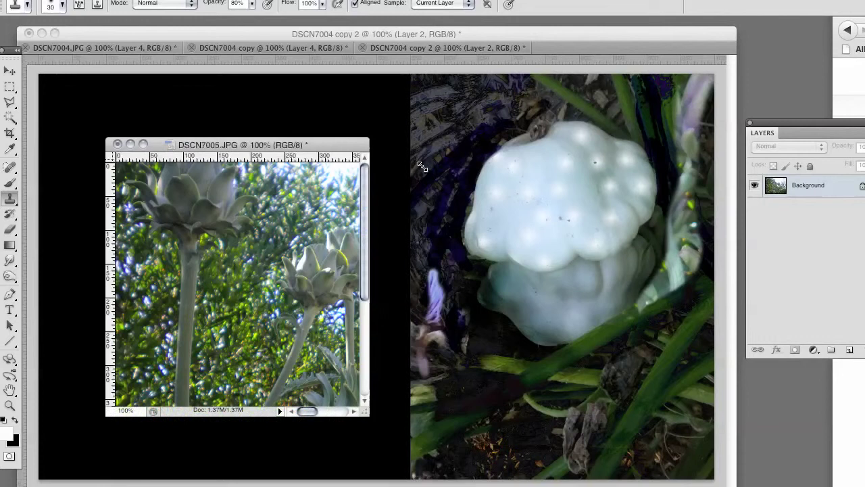
drag(249, 144, 176, 117)
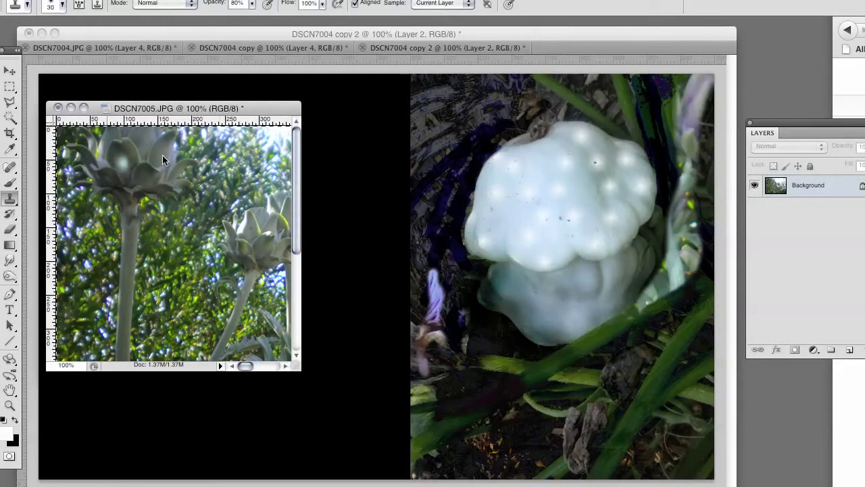
Try cloning part of the DSCN7005.JPG photo onto the leaves below the squash with the Clone Stamp, and undo the strokes.
click(12, 119)
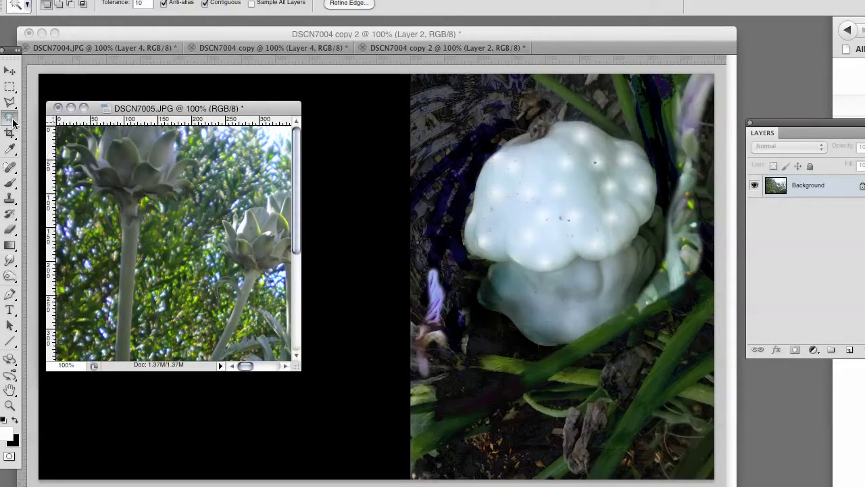
click(9, 197)
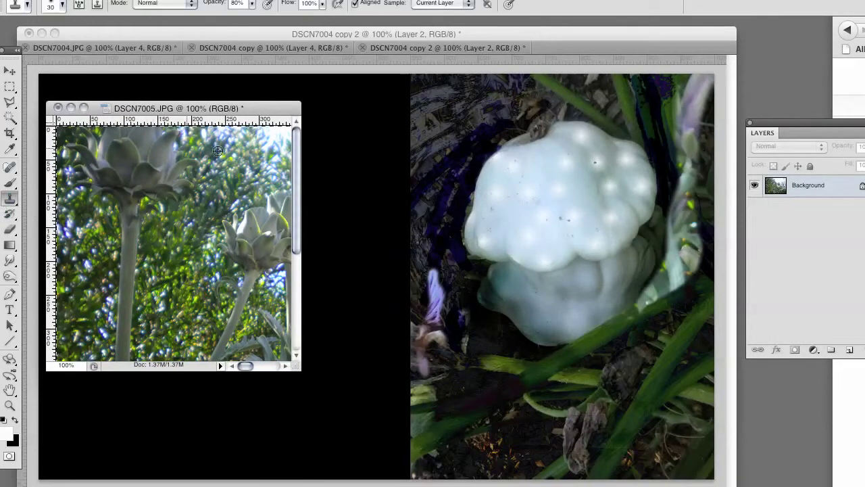
click(500, 403)
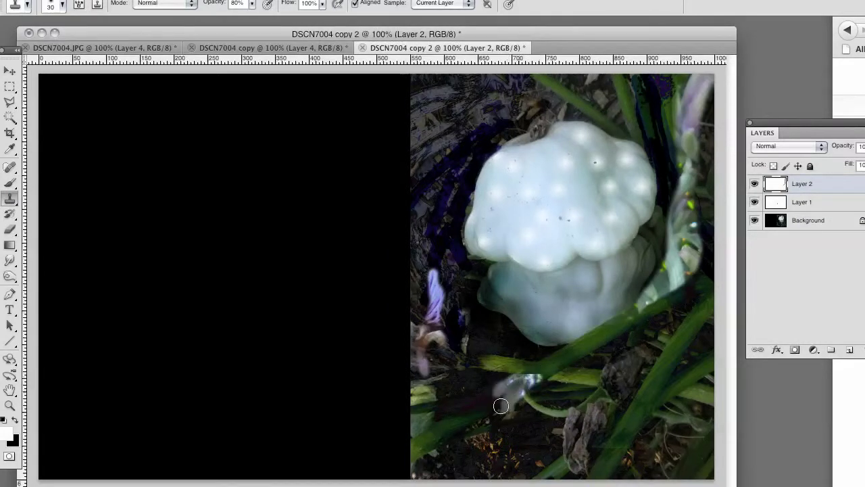
mouse_move(501, 406)
mouse_down()
mouse_move(562, 394)
mouse_move(558, 438)
mouse_up()
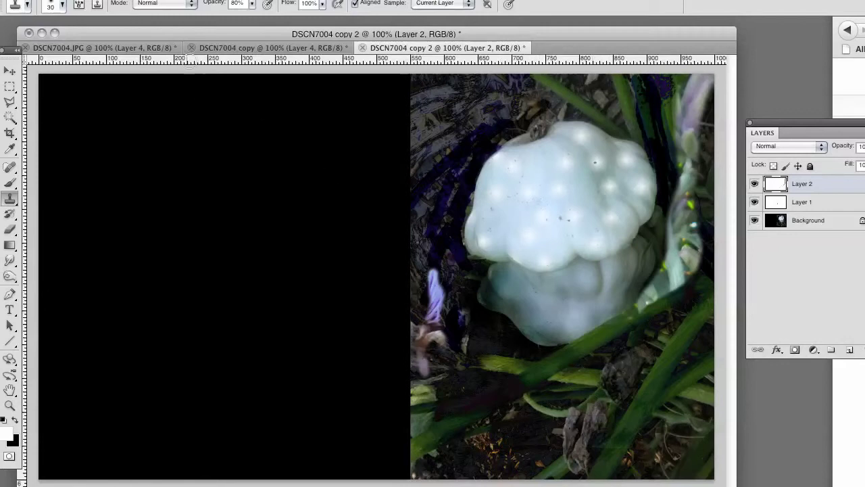
Move the duplicate image window to uncover DSCN7005.JPG, bring that photo to the front and check its image size without changing it.
drag(213, 32, 252, 100)
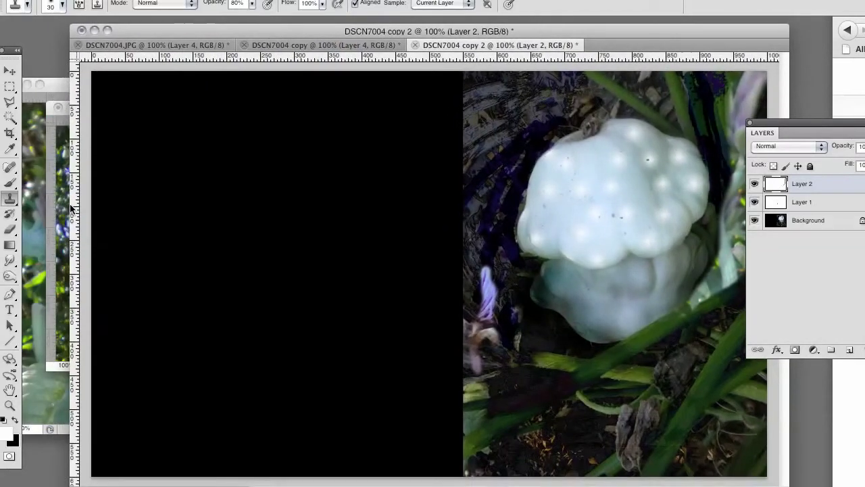
click(66, 205)
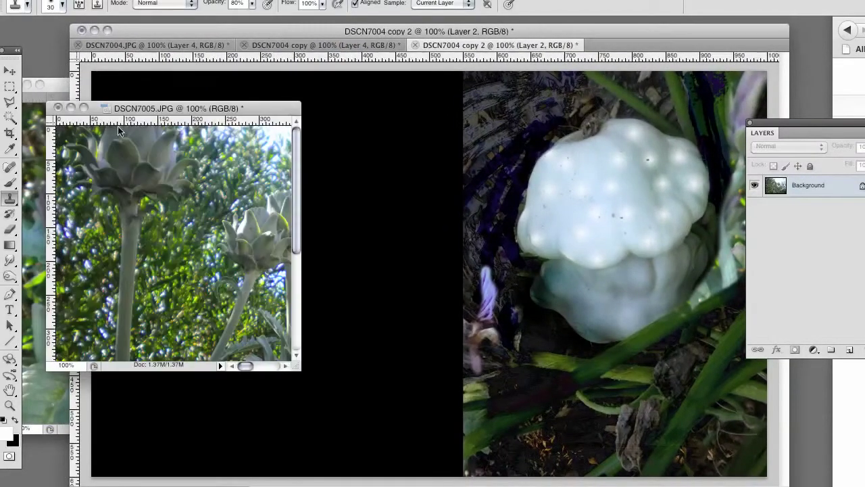
click(164, 0)
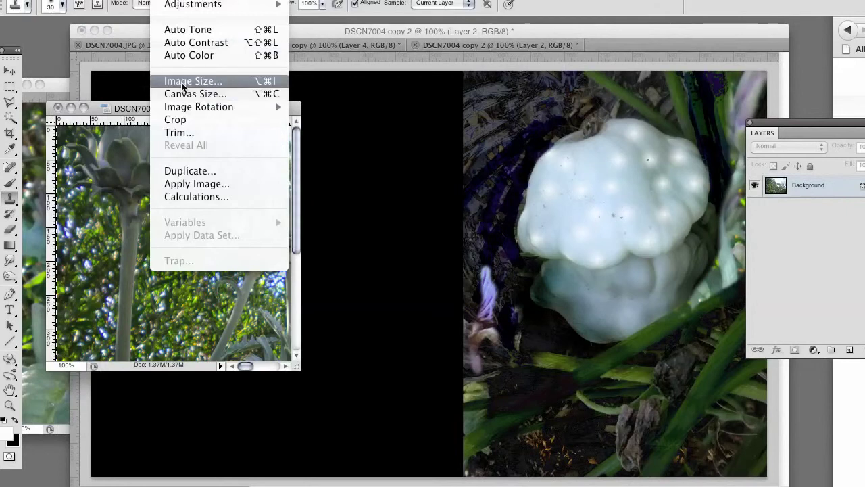
click(181, 82)
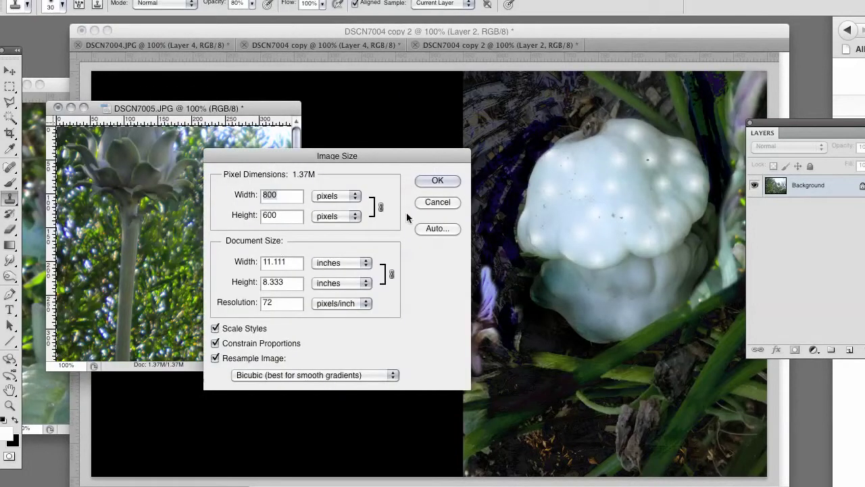
click(429, 202)
Sample the long artichoke stem in DSCN7005.JPG and clone it vertically onto the duplicate image between the black area and the squash.
drag(277, 106, 254, 116)
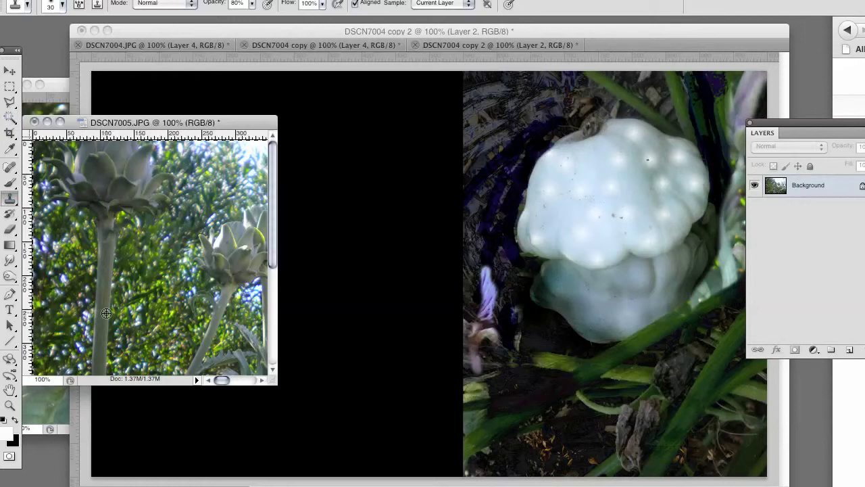
click(538, 441)
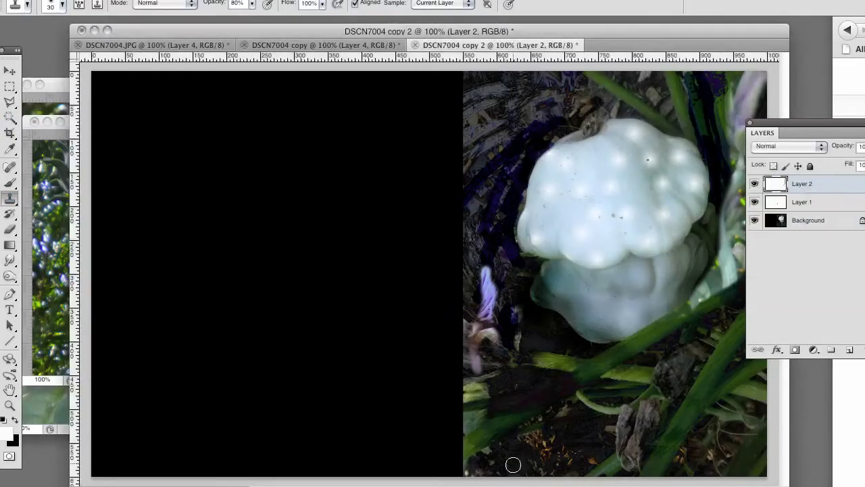
drag(520, 424, 517, 369)
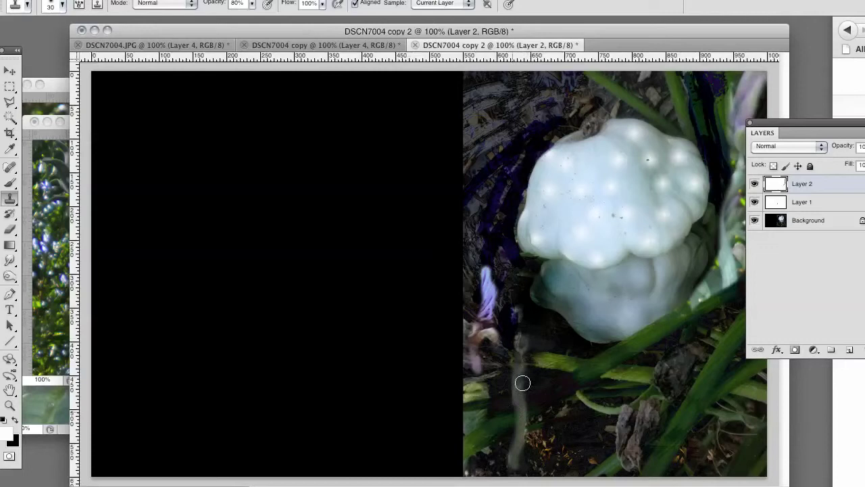
drag(525, 336, 522, 311)
drag(526, 408, 515, 455)
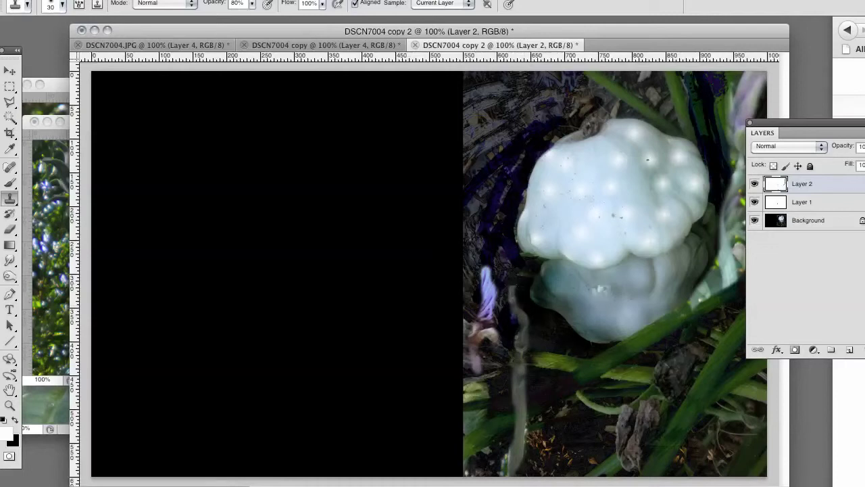
Reposition the duplicate image window and show the artichoke head against the sky in the DSCN7005.JPG window.
drag(577, 25, 529, 36)
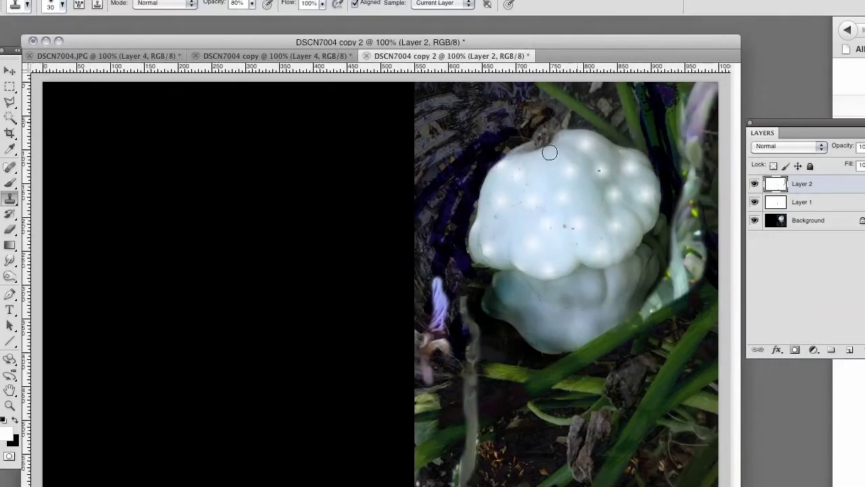
drag(250, 42, 297, 39)
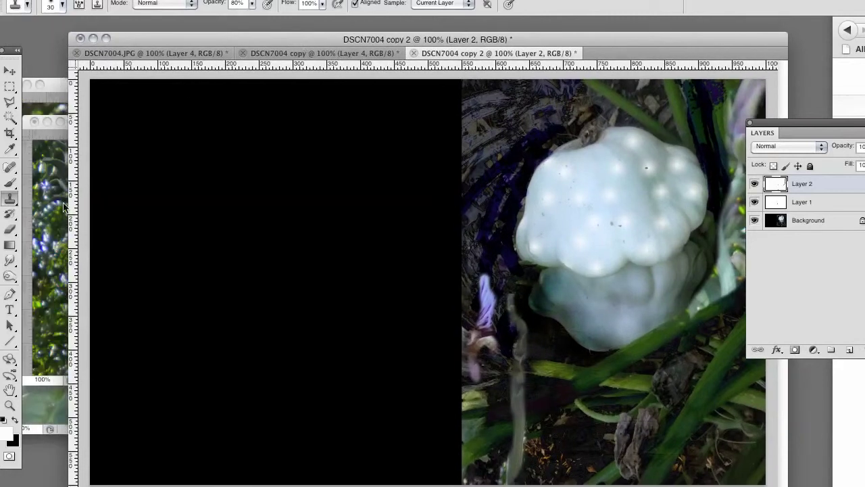
click(41, 221)
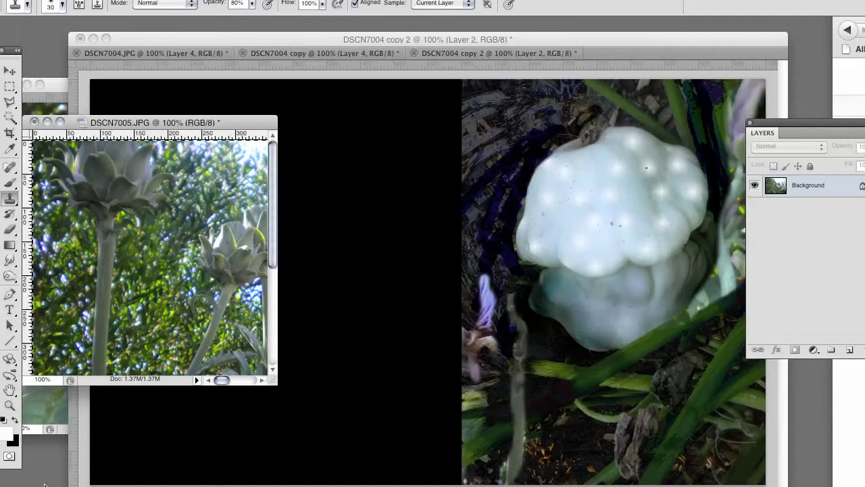
click(182, 400)
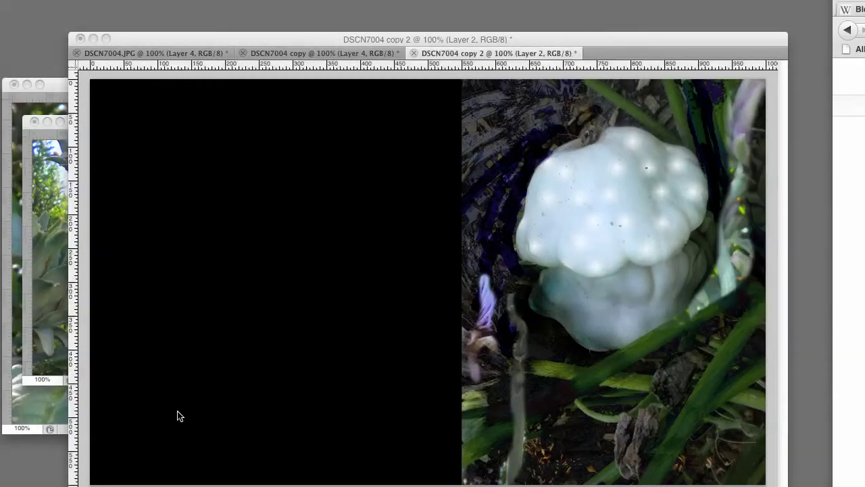
click(64, 263)
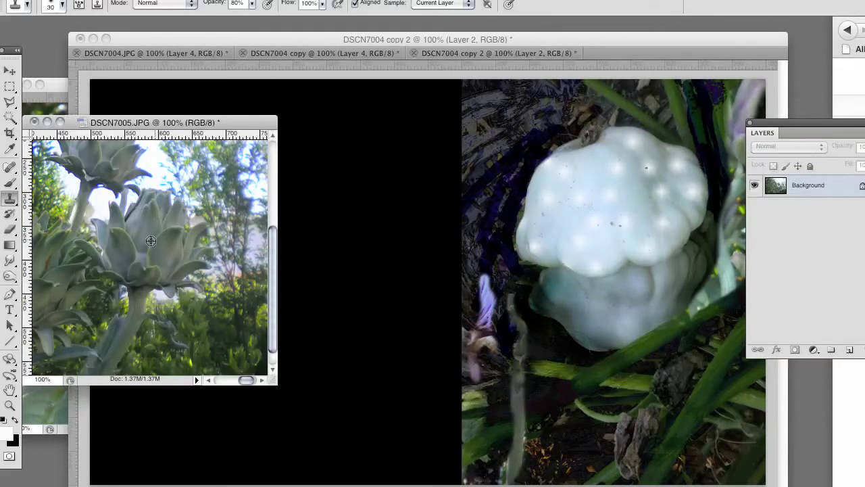
Try cloning the DSCN7005.JPG artichoke head and its stem onto the black area, and undo all the strokes.
click(326, 215)
mouse_move(287, 210)
mouse_down()
mouse_move(262, 211)
mouse_move(242, 183)
mouse_move(284, 149)
mouse_move(279, 181)
mouse_move(309, 179)
mouse_move(324, 205)
mouse_move(313, 272)
mouse_move(203, 314)
mouse_move(284, 321)
mouse_up()
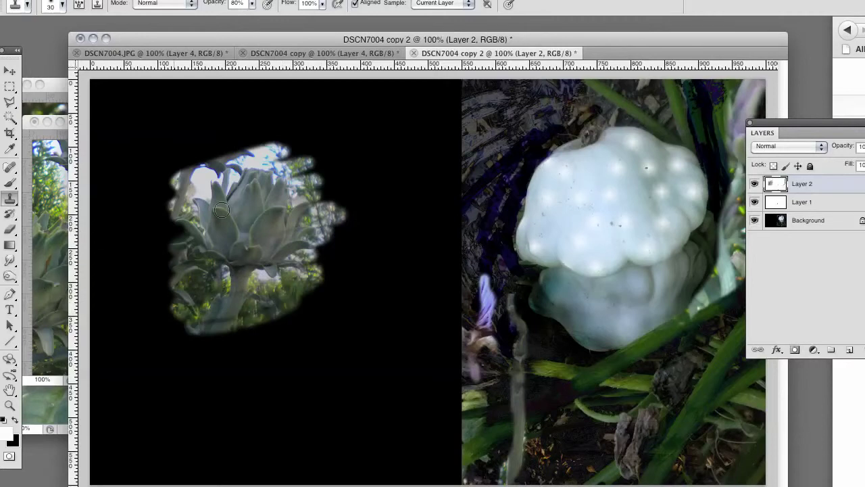
mouse_move(267, 213)
mouse_down()
mouse_move(193, 341)
mouse_move(229, 329)
mouse_move(184, 349)
mouse_move(255, 345)
mouse_move(215, 376)
mouse_up()
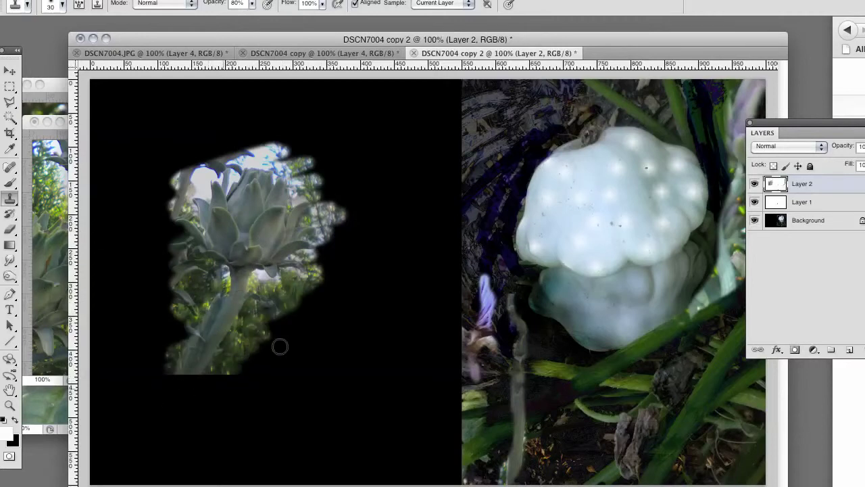
mouse_move(279, 346)
mouse_down()
mouse_move(365, 216)
mouse_move(199, 181)
mouse_move(165, 216)
mouse_up()
key(super+alt+z)
key(super+alt+z)
key(super+alt+z)
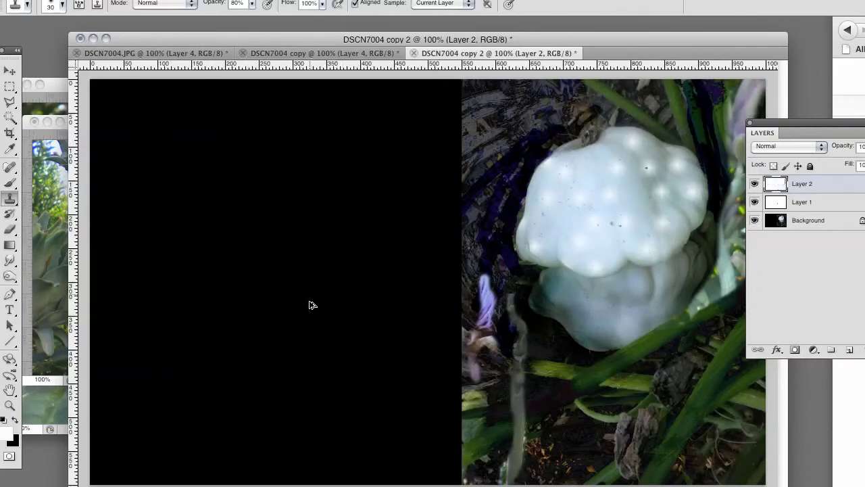
Bring the DSCN7007.JPG window to the front below the black area, clear of the squash, and reactivate the Clone Stamp tool.
drag(305, 41, 221, 36)
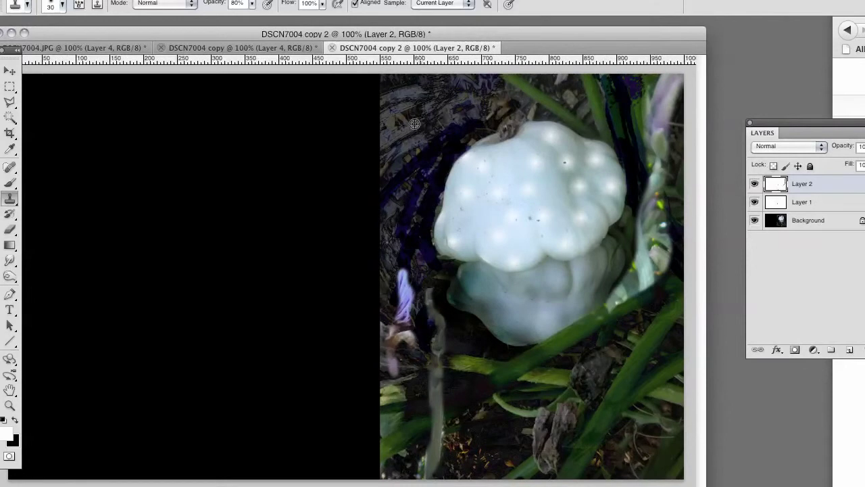
drag(226, 36, 259, 44)
click(97, 207)
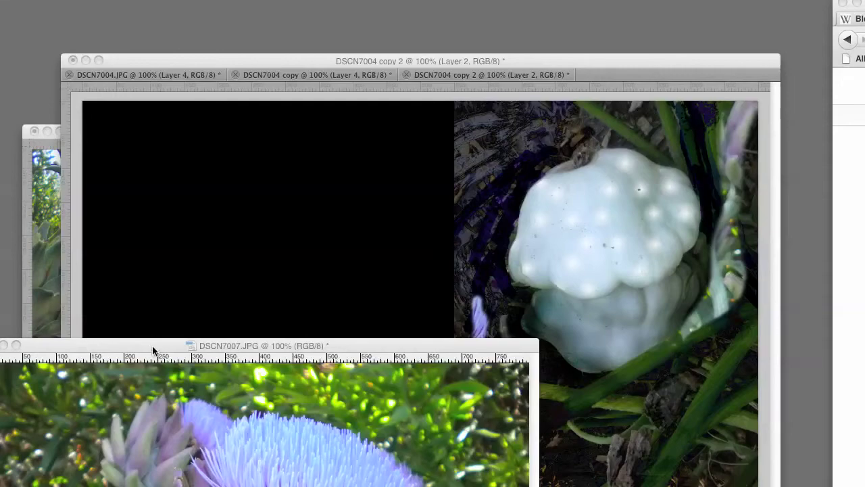
key(Tab)
drag(208, 331, 195, 369)
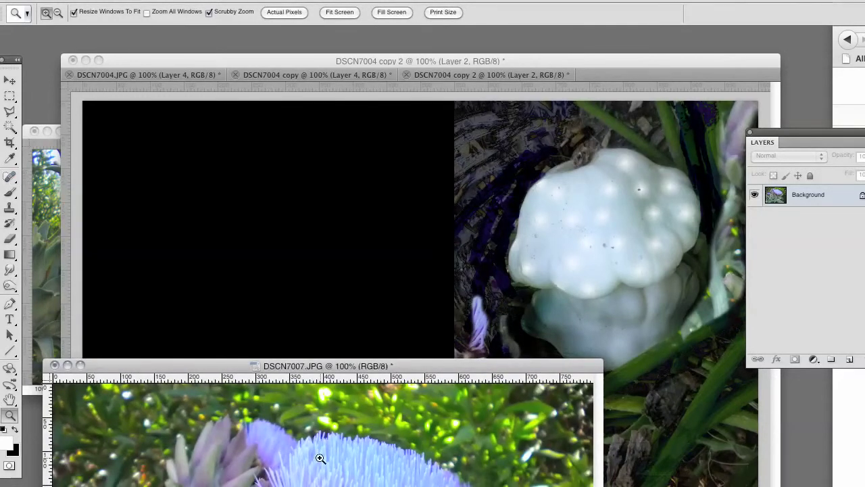
click(9, 207)
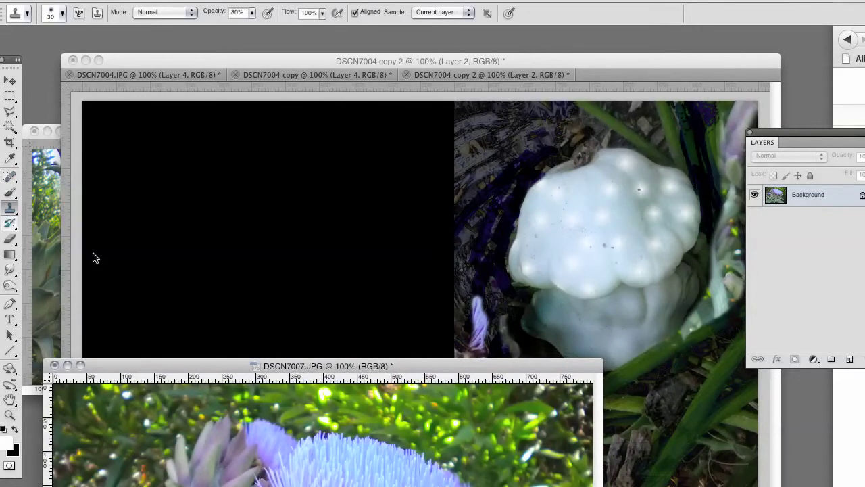
Sample the purple flower in DSCN7007.JPG and clone its head onto the black area using a 69 px brush at 43% opacity.
click(63, 15)
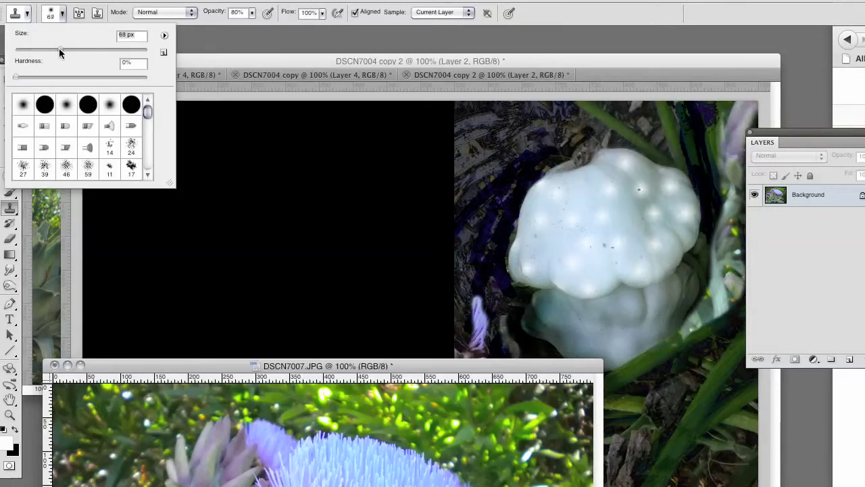
alt+click(345, 464)
click(233, 244)
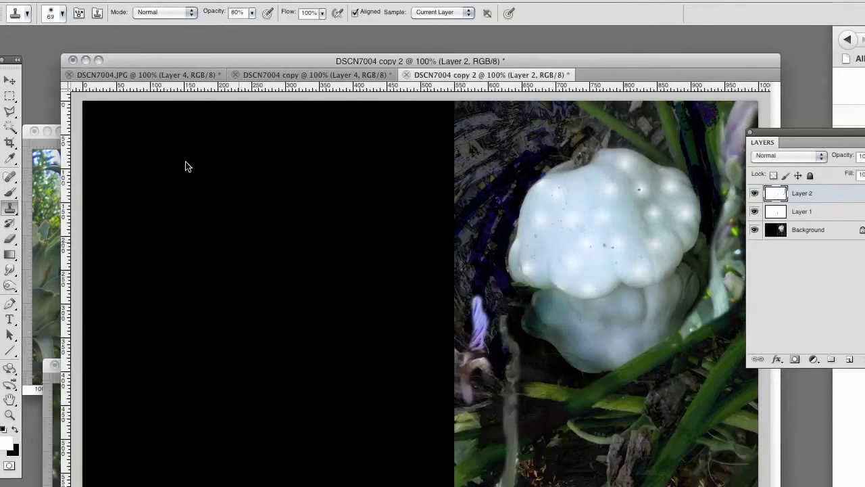
click(252, 14)
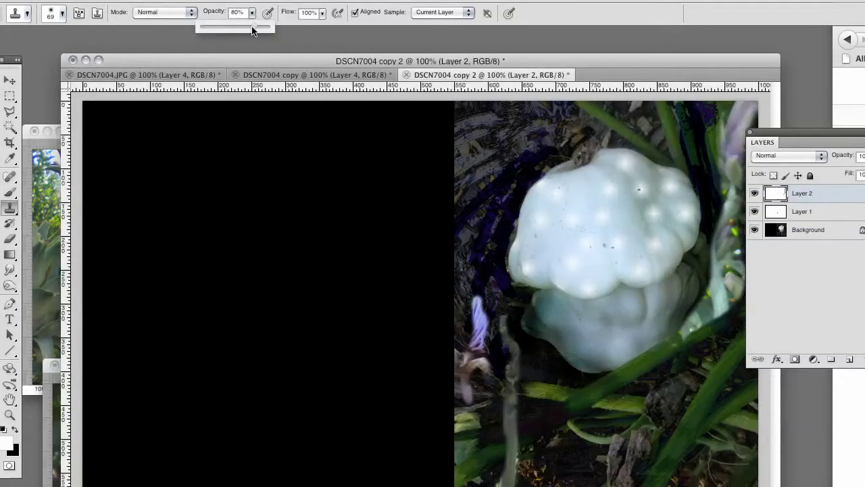
click(216, 215)
click(222, 221)
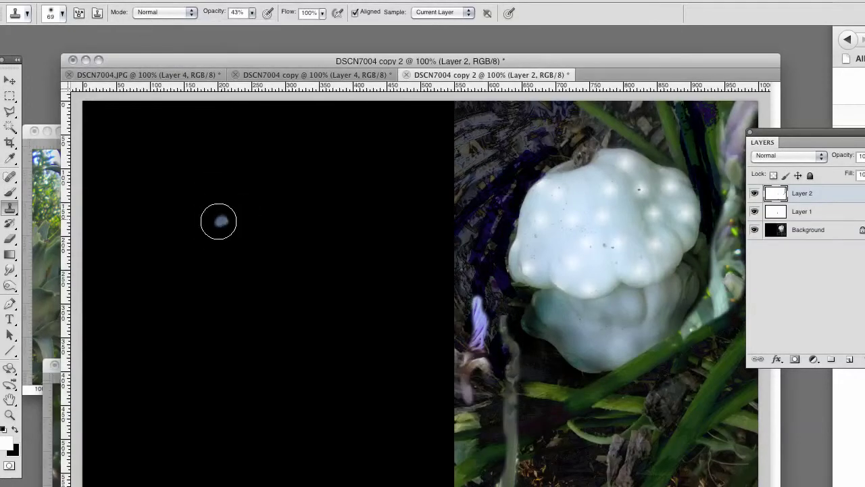
mouse_move(226, 223)
mouse_down()
mouse_move(248, 211)
mouse_move(237, 213)
mouse_move(250, 220)
mouse_move(227, 203)
mouse_move(201, 214)
mouse_move(215, 216)
mouse_move(211, 227)
mouse_move(252, 230)
mouse_move(260, 221)
mouse_move(241, 202)
mouse_move(208, 203)
mouse_move(190, 219)
mouse_move(197, 229)
mouse_move(177, 231)
mouse_move(211, 214)
mouse_move(183, 215)
mouse_move(199, 201)
mouse_move(167, 209)
mouse_move(156, 223)
mouse_move(189, 219)
mouse_move(205, 233)
mouse_move(260, 239)
mouse_move(250, 226)
mouse_move(259, 216)
mouse_move(246, 209)
mouse_move(272, 216)
mouse_move(255, 234)
mouse_move(259, 247)
mouse_move(267, 226)
mouse_move(279, 223)
mouse_move(239, 195)
mouse_move(196, 189)
mouse_move(203, 198)
mouse_move(170, 207)
mouse_move(182, 207)
mouse_move(177, 235)
mouse_move(155, 240)
mouse_move(209, 245)
mouse_move(191, 257)
mouse_move(226, 267)
mouse_move(283, 238)
mouse_move(278, 220)
mouse_move(300, 230)
mouse_move(305, 245)
mouse_move(271, 276)
mouse_move(301, 255)
mouse_move(258, 202)
mouse_move(295, 219)
mouse_move(320, 247)
mouse_move(318, 286)
mouse_move(271, 290)
mouse_move(195, 288)
mouse_move(155, 253)
mouse_move(207, 301)
mouse_move(245, 322)
mouse_move(305, 304)
mouse_move(324, 239)
mouse_up()
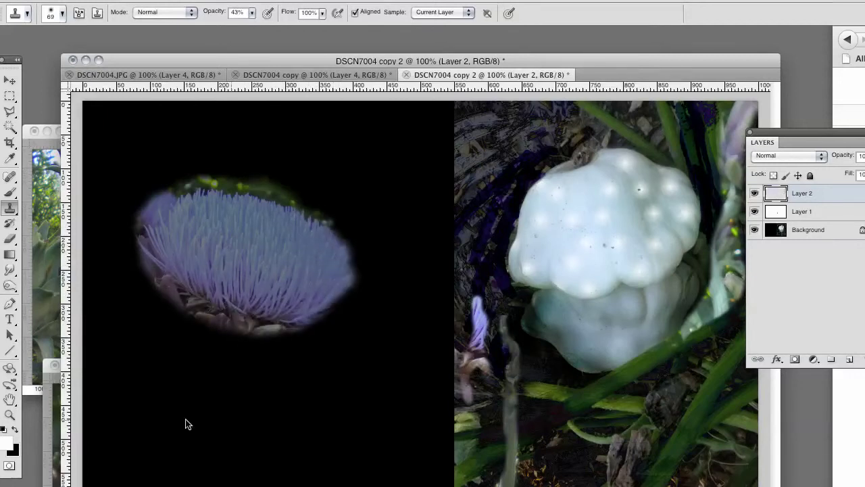
key(Tab)
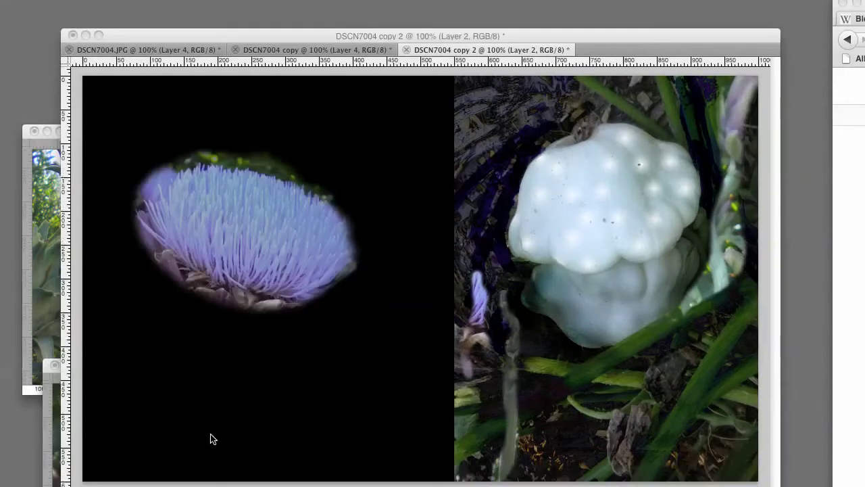
key(Tab)
Reduce the clone brush to 31 px, sample the stem in DSCN7007.JPG, and start cloning it beneath the flower head.
key(ctrl+Tab)
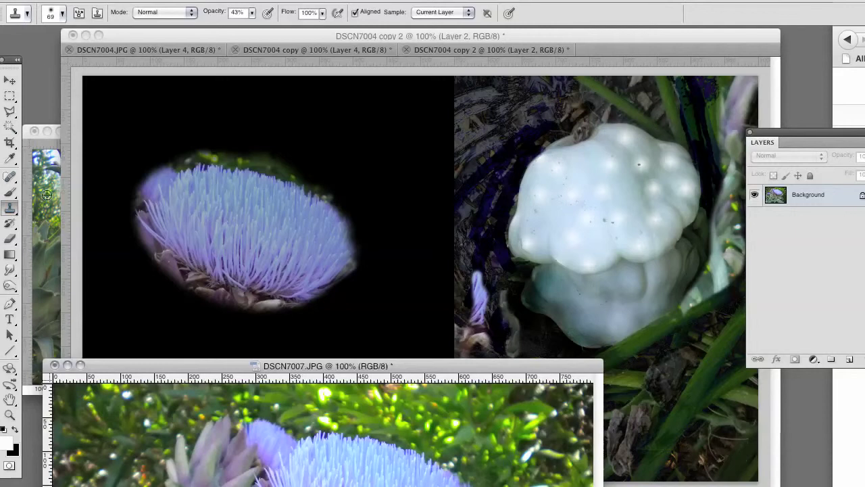
click(63, 13)
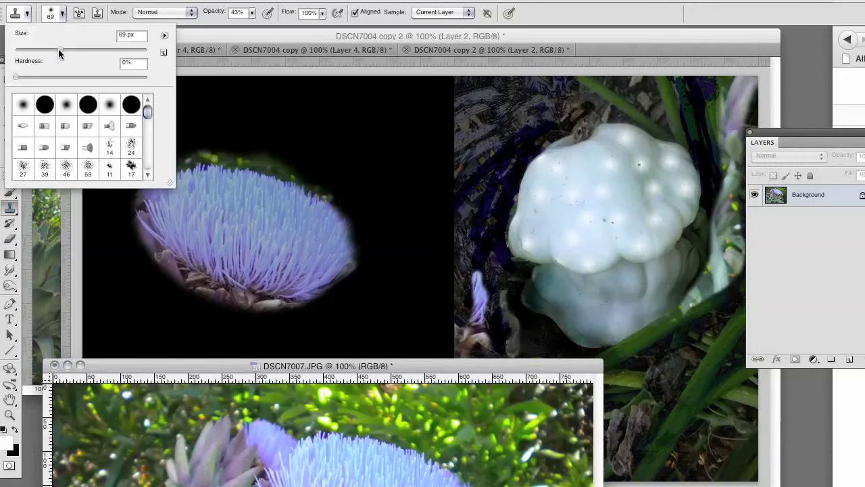
drag(59, 50, 35, 50)
click(343, 475)
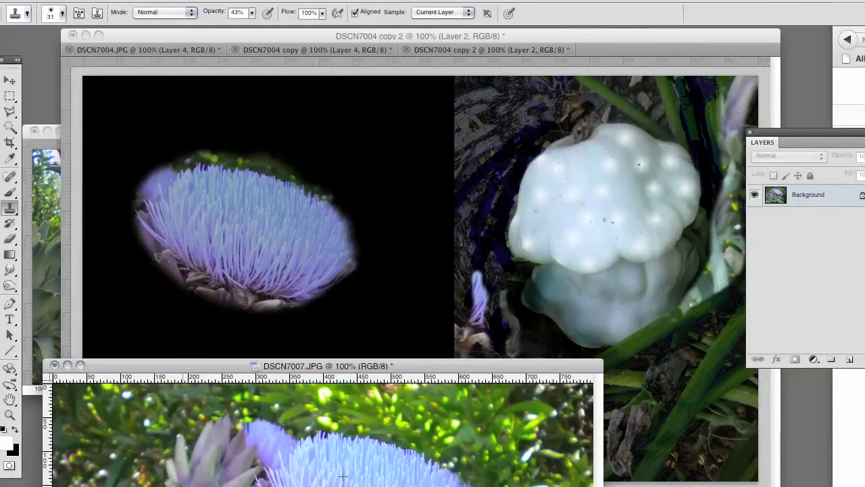
mouse_move(138, 365)
mouse_down()
mouse_move(259, 106)
mouse_move(297, 106)
mouse_move(541, 51)
mouse_move(661, 43)
mouse_move(607, 53)
mouse_move(655, 66)
mouse_move(677, 113)
mouse_move(676, 100)
mouse_up()
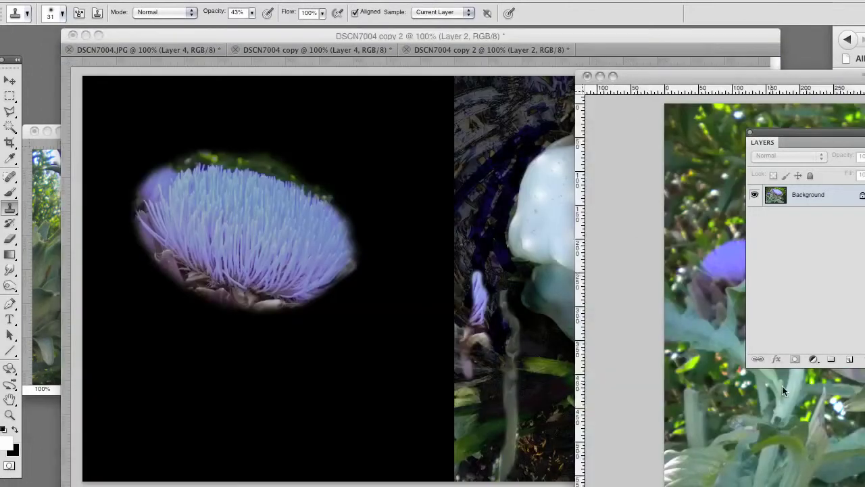
click(216, 308)
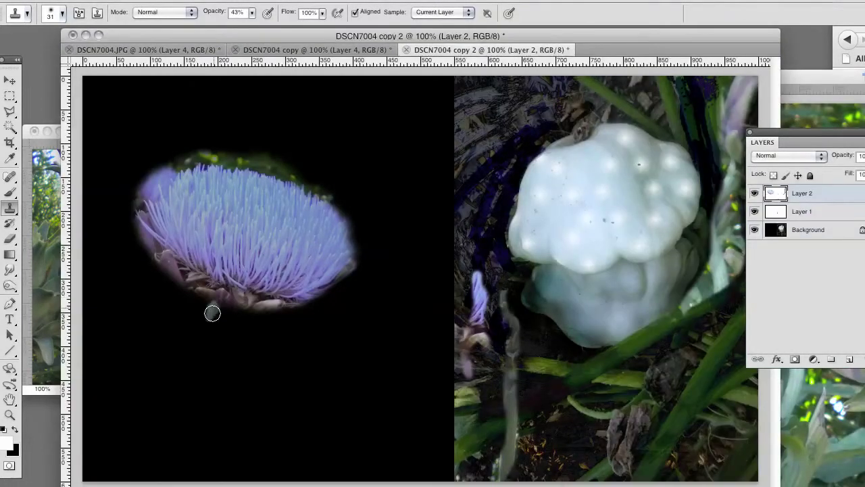
Add a new layer above Layer 2 and clone the stem down from the flower head, building up its width.
drag(784, 134, 667, 336)
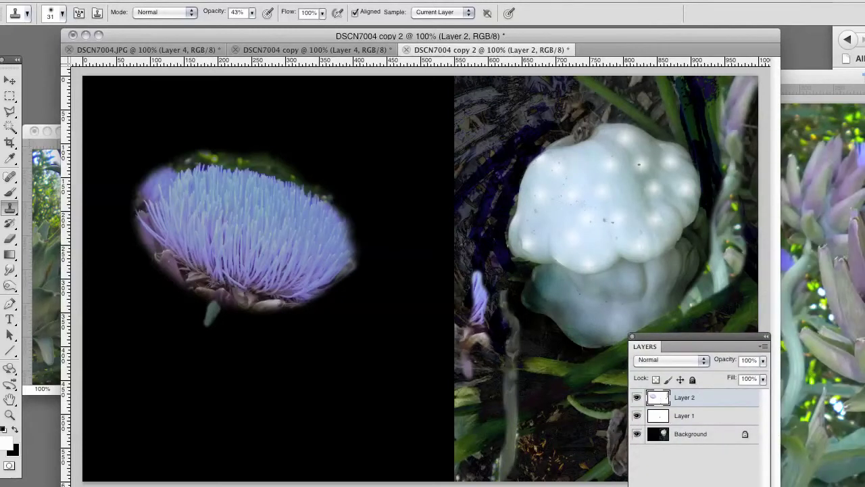
key(super+shift+alt+n)
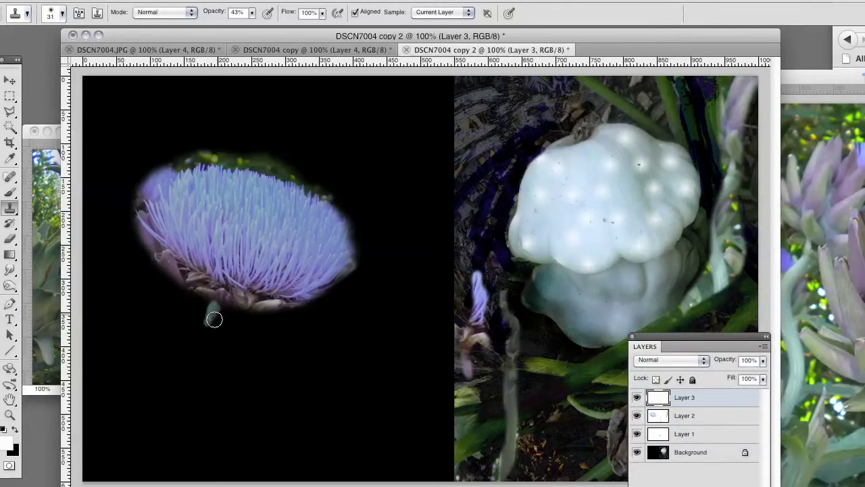
drag(214, 319, 203, 330)
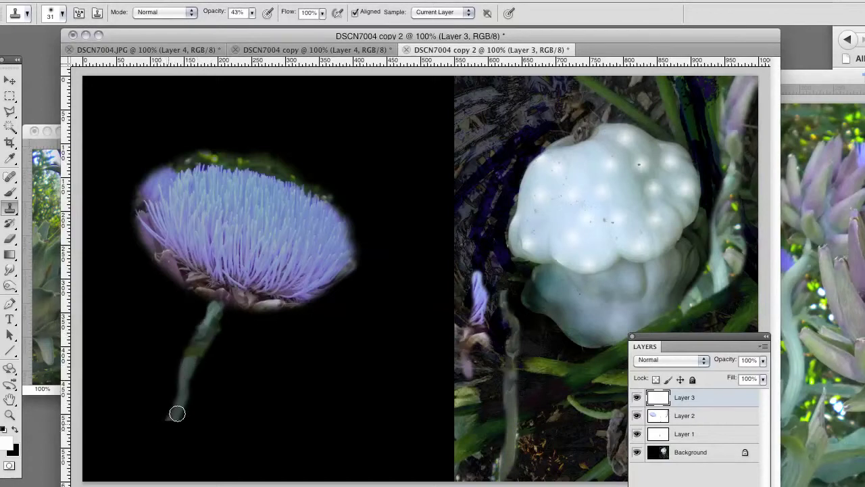
drag(176, 413, 199, 348)
mouse_move(227, 307)
mouse_down()
mouse_move(199, 328)
mouse_move(219, 301)
mouse_up()
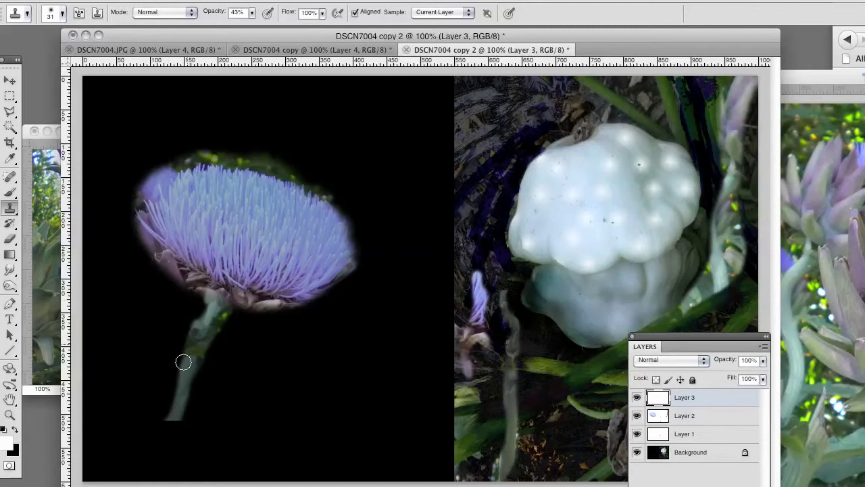
mouse_move(184, 362)
mouse_down()
mouse_move(206, 333)
mouse_move(205, 304)
mouse_move(203, 312)
mouse_up()
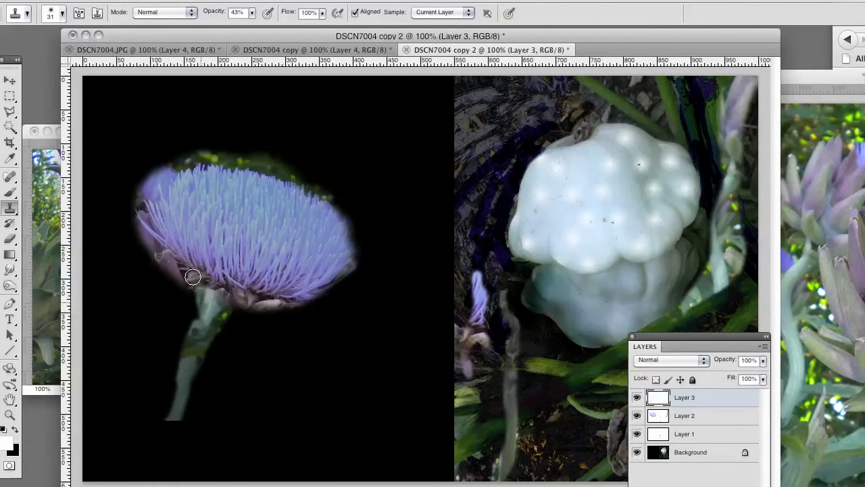
mouse_move(193, 277)
mouse_down()
mouse_move(230, 302)
mouse_move(212, 310)
mouse_move(174, 357)
mouse_move(204, 415)
mouse_up()
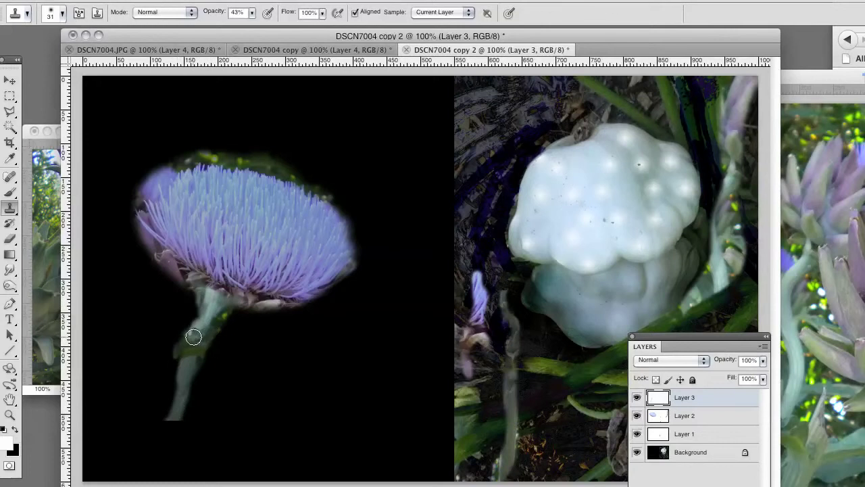
click(659, 397)
mouse_move(207, 331)
mouse_down()
mouse_move(173, 406)
mouse_move(209, 321)
mouse_move(179, 413)
mouse_up()
Bring in the aerial landscape photo from iPhoto and add a new layer to DSCN7004 copy 2.
click(833, 362)
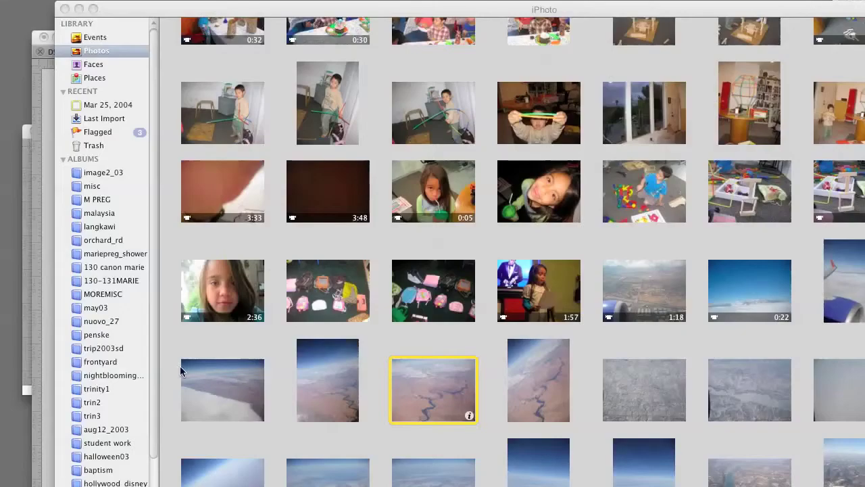
drag(170, 9, 187, 64)
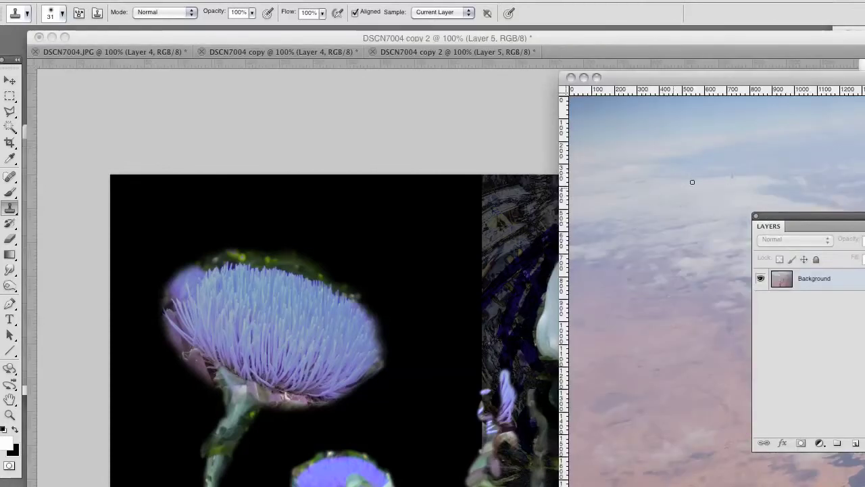
click(438, 290)
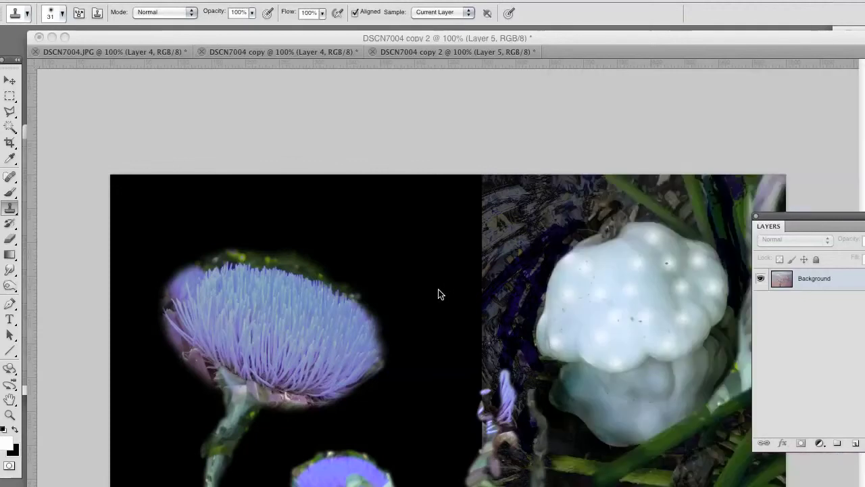
click(855, 444)
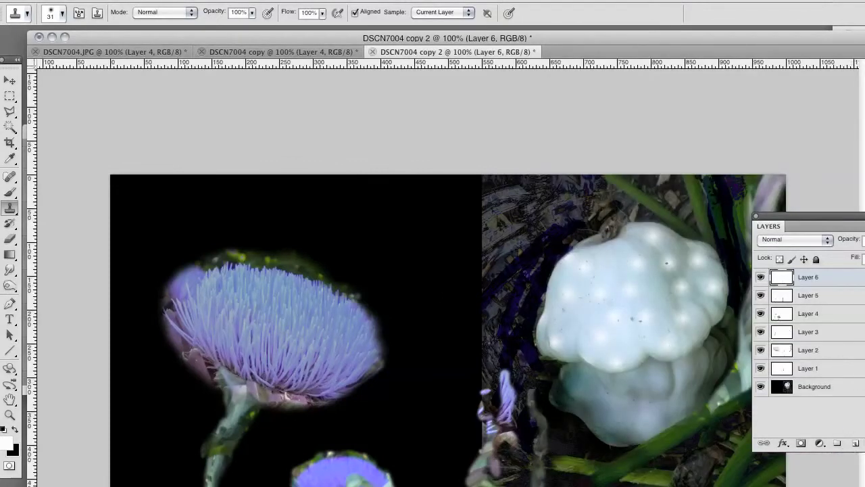
Enlarge the Clone Stamp brush to 189 px and move the IMG_4142.JPG window so the whole landscape can be reached.
click(863, 337)
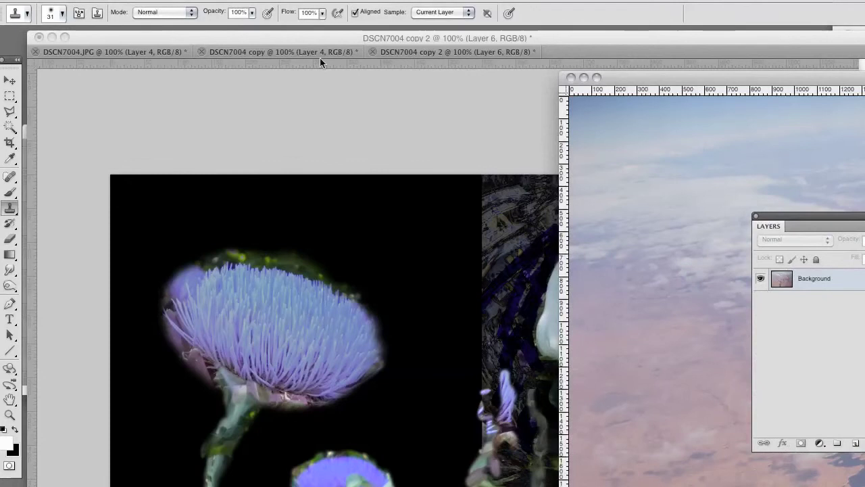
click(62, 14)
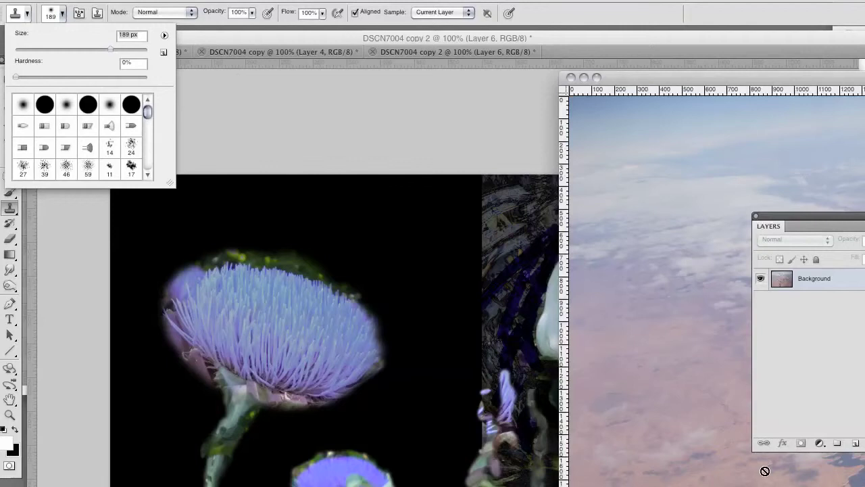
drag(693, 76, 300, 43)
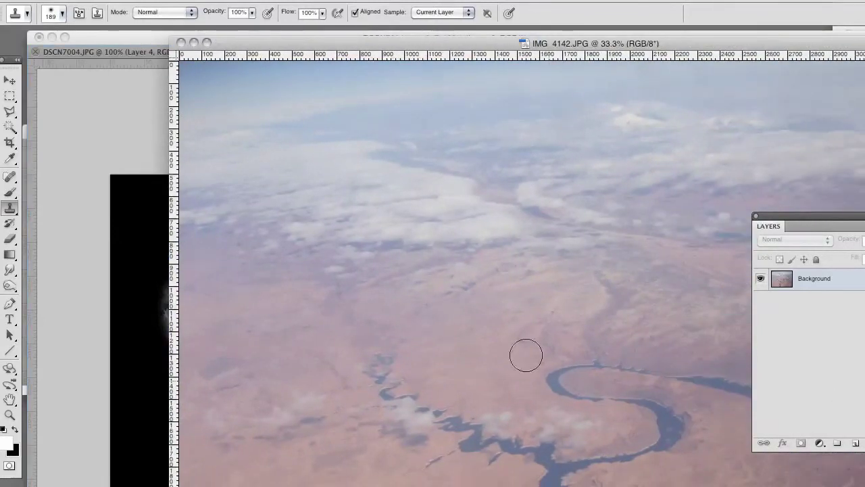
Correct the contrast and color of IMG_4142.JPG with automatic levels.
key(ctrl+l)
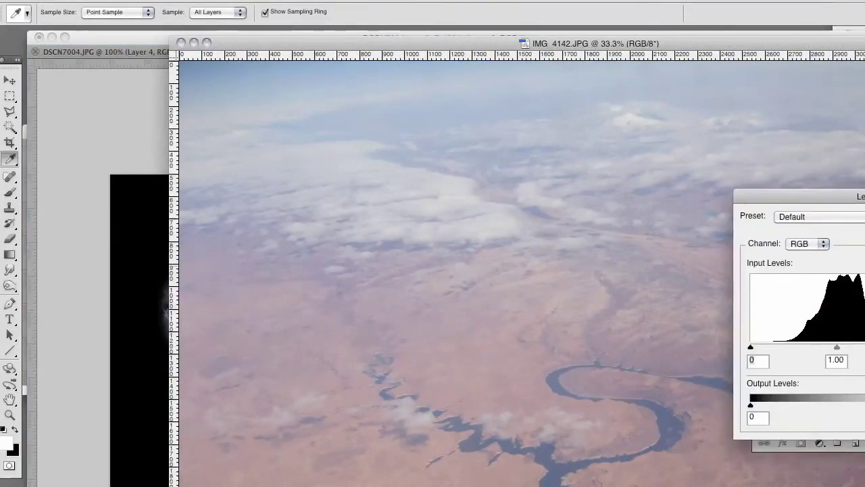
key(ctrl+shift+l)
key(Return)
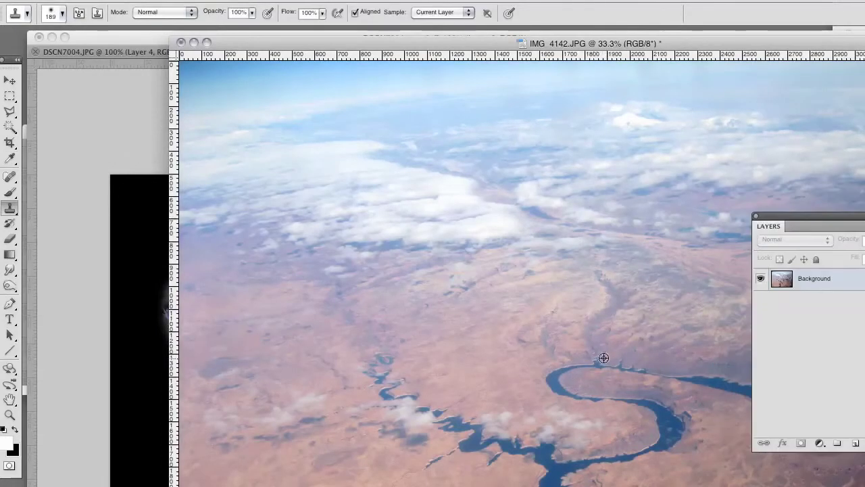
Move the IMG_4142.JPG window aside and place Layer 6 directly above the Background layer in DSCN7004 copy 2.
drag(244, 41, 807, 141)
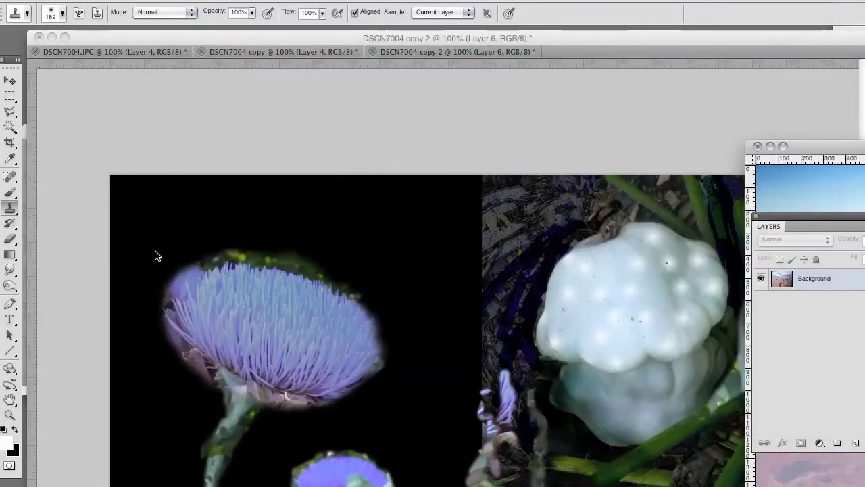
click(188, 228)
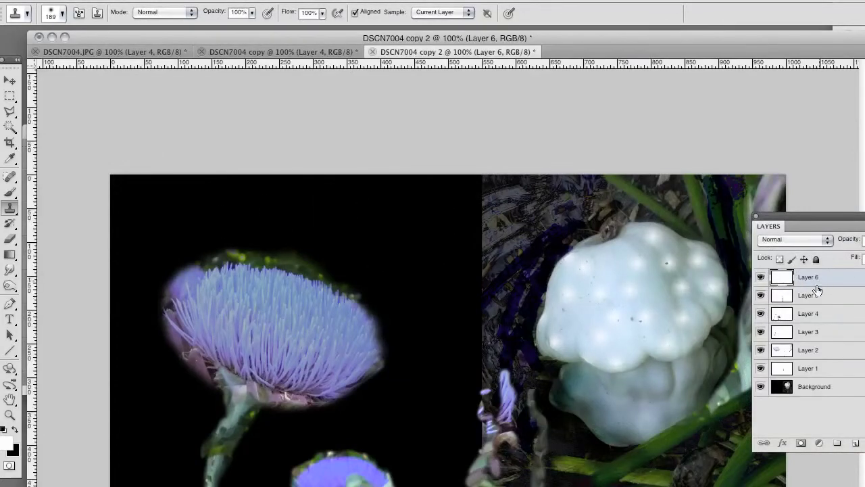
drag(818, 289, 814, 369)
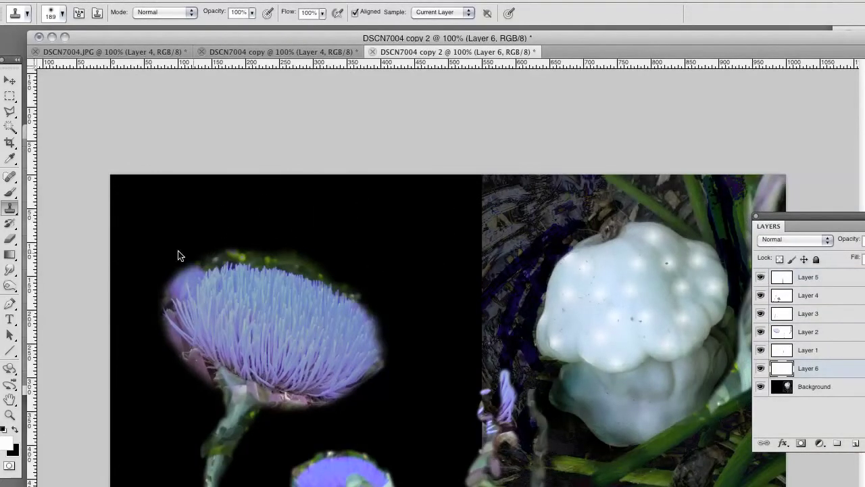
Try cloning the IMG_4142.JPG river landscape onto Layer 6 behind the large flower and above the squash.
mouse_move(177, 255)
mouse_down()
mouse_move(182, 247)
mouse_move(158, 259)
mouse_move(139, 247)
mouse_move(127, 195)
mouse_move(223, 187)
mouse_move(193, 217)
mouse_move(250, 217)
mouse_move(287, 245)
mouse_move(338, 223)
mouse_move(261, 174)
mouse_move(392, 199)
mouse_move(547, 187)
mouse_move(572, 160)
mouse_move(575, 175)
mouse_move(612, 181)
mouse_up()
mouse_move(531, 225)
mouse_down()
mouse_move(340, 252)
mouse_move(363, 252)
mouse_move(426, 219)
mouse_move(145, 237)
mouse_move(253, 273)
mouse_move(457, 263)
mouse_move(441, 255)
mouse_move(363, 264)
mouse_move(291, 252)
mouse_move(429, 261)
mouse_move(480, 248)
mouse_move(377, 271)
mouse_move(230, 259)
mouse_move(179, 266)
mouse_move(84, 322)
mouse_move(129, 333)
mouse_move(140, 323)
mouse_move(111, 350)
mouse_move(125, 364)
mouse_move(155, 362)
mouse_move(140, 375)
mouse_move(370, 362)
mouse_move(407, 334)
mouse_move(406, 308)
mouse_move(337, 270)
mouse_move(400, 323)
mouse_move(402, 334)
mouse_move(454, 315)
mouse_move(446, 280)
mouse_move(469, 275)
mouse_move(463, 288)
mouse_move(480, 285)
mouse_move(567, 215)
mouse_move(636, 187)
mouse_move(658, 189)
mouse_move(734, 164)
mouse_move(783, 182)
mouse_up()
alt+click(146, 239)
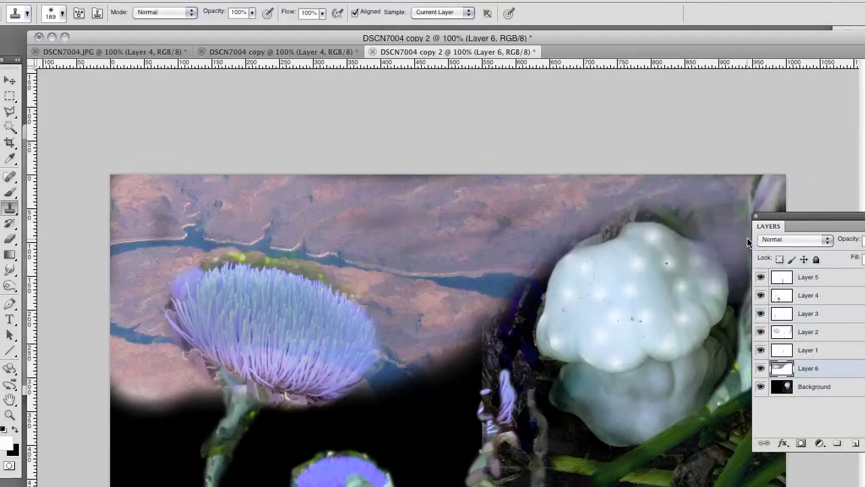
mouse_move(372, 370)
mouse_down()
mouse_move(348, 355)
mouse_move(491, 327)
mouse_up()
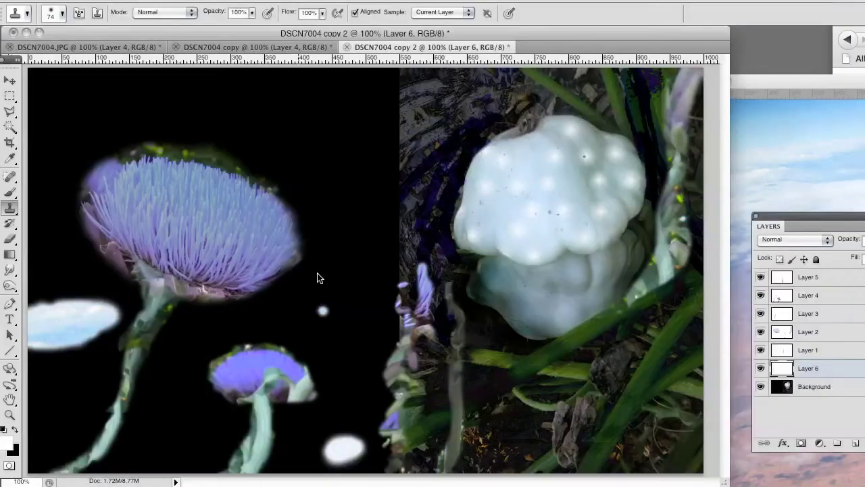
Move the source photo windows aside and clone the IMG_4220.JPG insect body along the upper edge of the image on Layer 6.
click(782, 86)
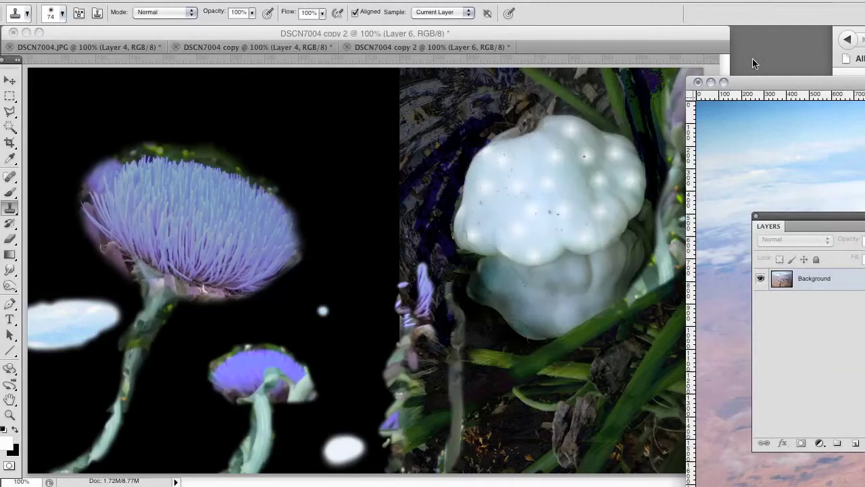
drag(755, 82, 816, 439)
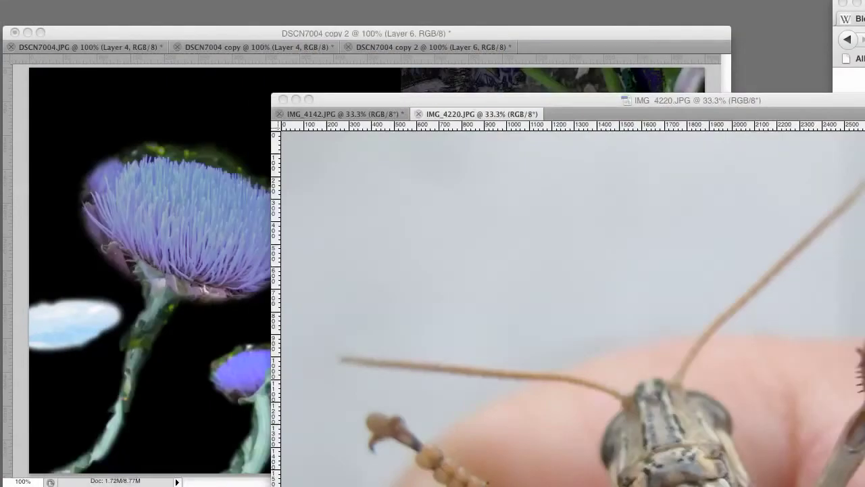
click(463, 101)
drag(463, 101, 475, 33)
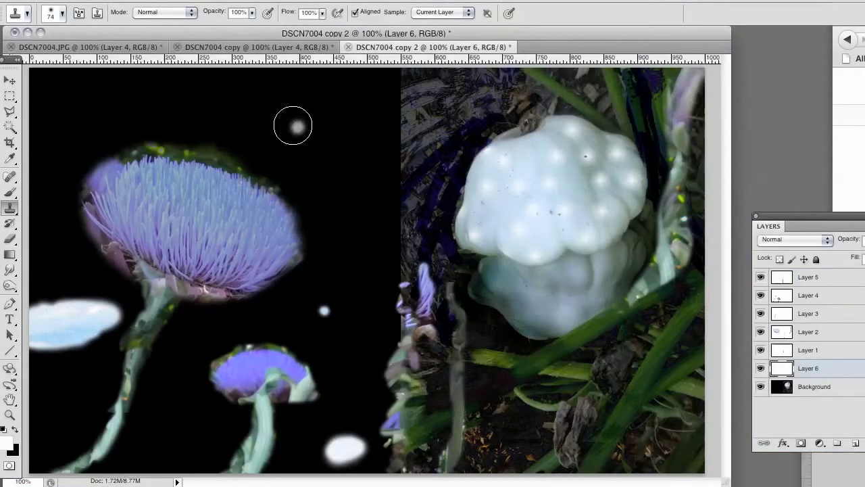
mouse_move(284, 114)
mouse_down()
mouse_move(311, 104)
mouse_move(293, 119)
mouse_move(312, 121)
mouse_move(280, 124)
mouse_move(293, 107)
mouse_move(259, 101)
mouse_move(260, 122)
mouse_move(252, 124)
mouse_move(244, 98)
mouse_move(267, 80)
mouse_move(228, 72)
mouse_move(239, 73)
mouse_move(221, 96)
mouse_move(239, 106)
mouse_move(223, 126)
mouse_move(192, 101)
mouse_move(214, 82)
mouse_move(174, 84)
mouse_move(194, 78)
mouse_move(174, 96)
mouse_move(326, 124)
mouse_move(343, 120)
mouse_move(329, 105)
mouse_move(350, 95)
mouse_move(268, 90)
mouse_move(326, 74)
mouse_move(283, 70)
mouse_move(395, 82)
mouse_move(342, 100)
mouse_move(383, 100)
mouse_move(326, 119)
mouse_move(392, 105)
mouse_move(344, 123)
mouse_move(432, 93)
mouse_move(392, 98)
mouse_move(439, 78)
mouse_move(383, 85)
mouse_move(444, 76)
mouse_move(433, 80)
mouse_move(490, 82)
mouse_move(436, 97)
mouse_move(494, 79)
mouse_up()
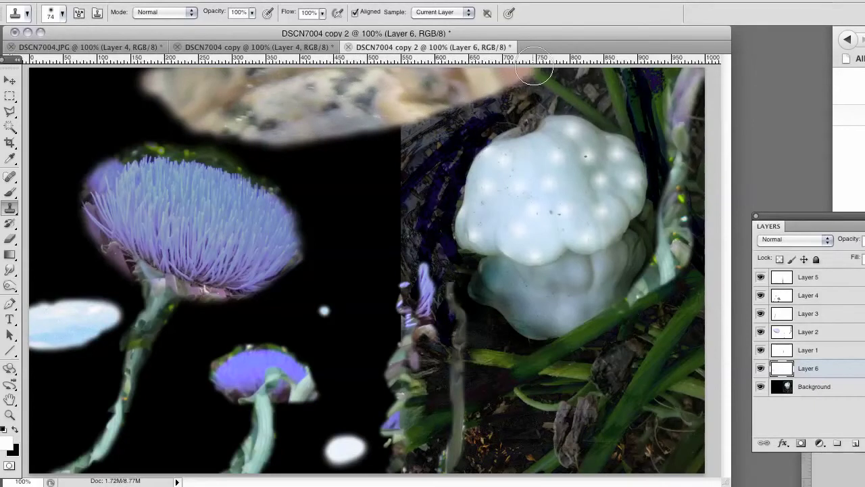
Clone the IMG_4220.JPG insect body and pink background across the upper part of the image and around the squash on Layer 6.
mouse_move(156, 82)
mouse_down()
mouse_move(67, 71)
mouse_move(61, 77)
mouse_move(112, 81)
mouse_move(23, 110)
mouse_move(134, 98)
mouse_move(193, 113)
mouse_up()
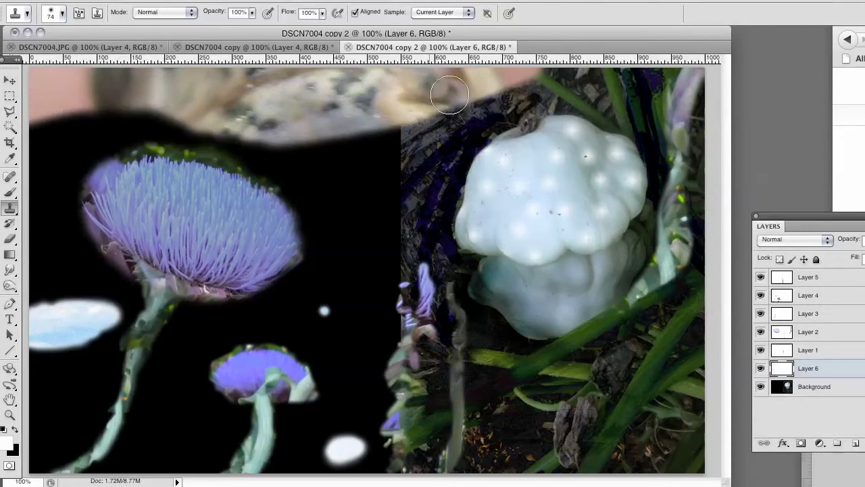
mouse_move(449, 94)
mouse_down()
mouse_move(575, 80)
mouse_move(519, 81)
mouse_move(698, 83)
mouse_move(661, 82)
mouse_move(730, 72)
mouse_move(368, 123)
mouse_move(136, 113)
mouse_move(48, 121)
mouse_move(89, 123)
mouse_move(22, 137)
mouse_move(75, 136)
mouse_move(23, 153)
mouse_move(24, 161)
mouse_move(113, 143)
mouse_move(102, 174)
mouse_move(36, 191)
mouse_move(91, 170)
mouse_move(233, 139)
mouse_move(204, 131)
mouse_up()
mouse_move(288, 146)
mouse_down()
mouse_move(257, 167)
mouse_move(220, 144)
mouse_move(248, 160)
mouse_move(277, 196)
mouse_move(319, 175)
mouse_move(321, 154)
mouse_move(419, 138)
mouse_move(389, 157)
mouse_move(393, 171)
mouse_move(416, 178)
mouse_move(426, 160)
mouse_move(465, 137)
mouse_move(450, 137)
mouse_move(445, 143)
mouse_move(480, 123)
mouse_move(422, 138)
mouse_move(537, 111)
mouse_move(416, 135)
mouse_up()
mouse_move(324, 188)
mouse_down()
mouse_move(374, 194)
mouse_move(428, 158)
mouse_up()
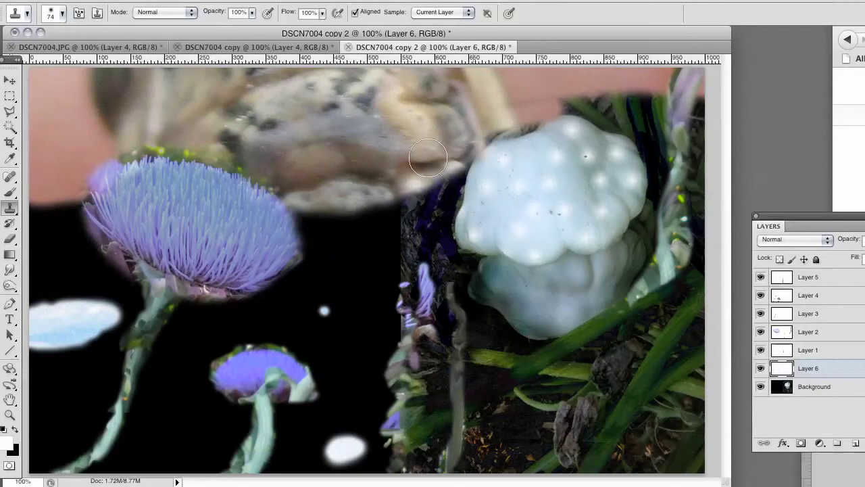
mouse_move(524, 114)
mouse_down()
mouse_move(552, 100)
mouse_move(590, 101)
mouse_move(607, 109)
mouse_move(568, 107)
mouse_move(645, 136)
mouse_move(642, 122)
mouse_move(661, 113)
mouse_move(631, 96)
mouse_move(669, 118)
mouse_move(713, 98)
mouse_move(680, 201)
mouse_move(692, 171)
mouse_move(671, 174)
mouse_move(661, 148)
mouse_move(654, 153)
mouse_move(656, 202)
mouse_move(644, 238)
mouse_up()
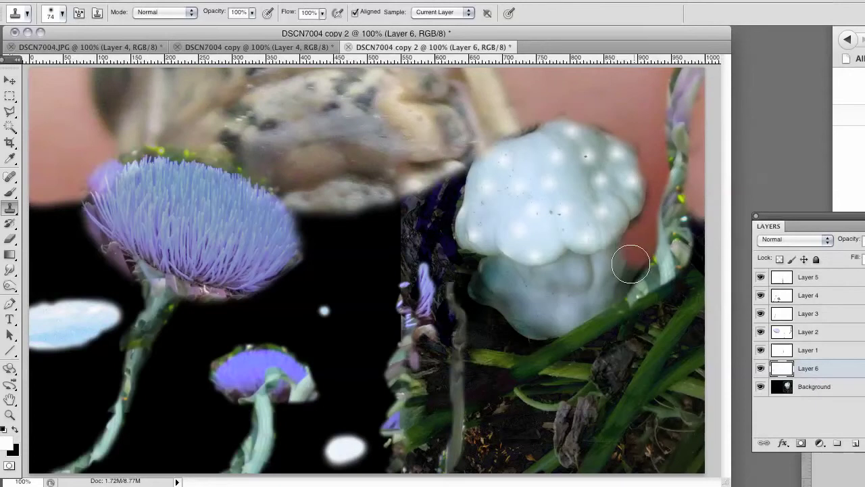
mouse_move(625, 287)
mouse_down()
mouse_move(683, 237)
mouse_move(613, 325)
mouse_move(649, 301)
mouse_up()
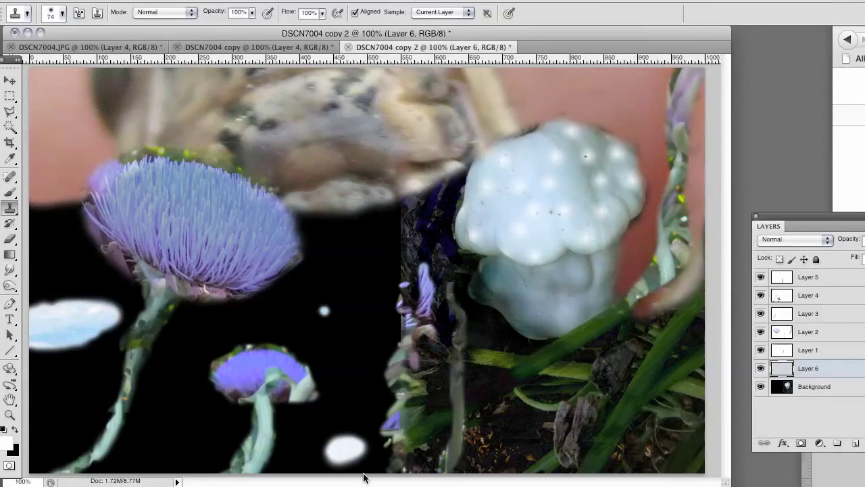
Try extending the cloned insect body downward between the large flower and the squash on Layer 6.
mouse_move(376, 176)
mouse_down()
mouse_move(419, 165)
mouse_move(439, 169)
mouse_move(439, 186)
mouse_move(455, 163)
mouse_move(447, 188)
mouse_move(457, 165)
mouse_move(437, 221)
mouse_move(410, 193)
mouse_move(352, 197)
mouse_up()
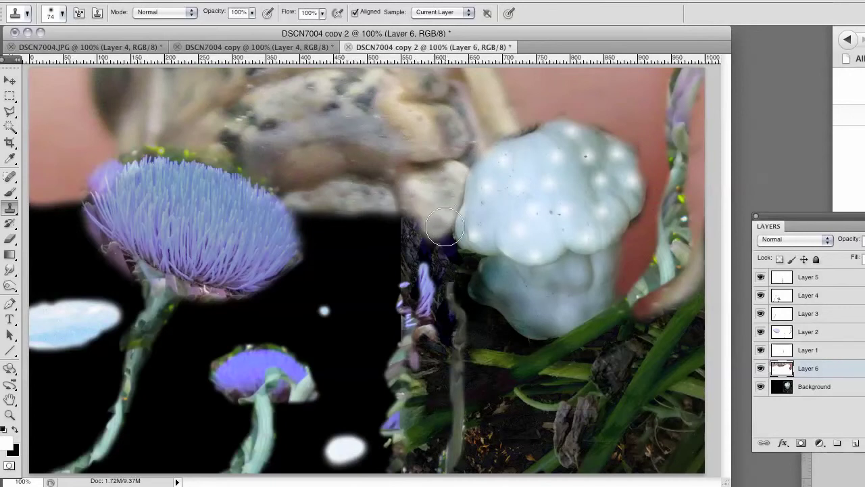
mouse_move(444, 227)
mouse_down()
mouse_move(306, 221)
mouse_move(272, 209)
mouse_move(65, 226)
mouse_move(52, 211)
mouse_move(81, 195)
mouse_up()
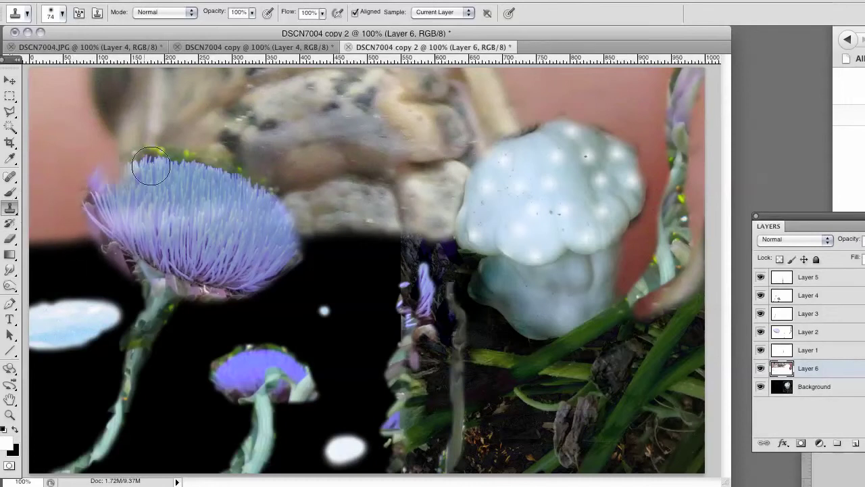
key(ctrl+alt+z)
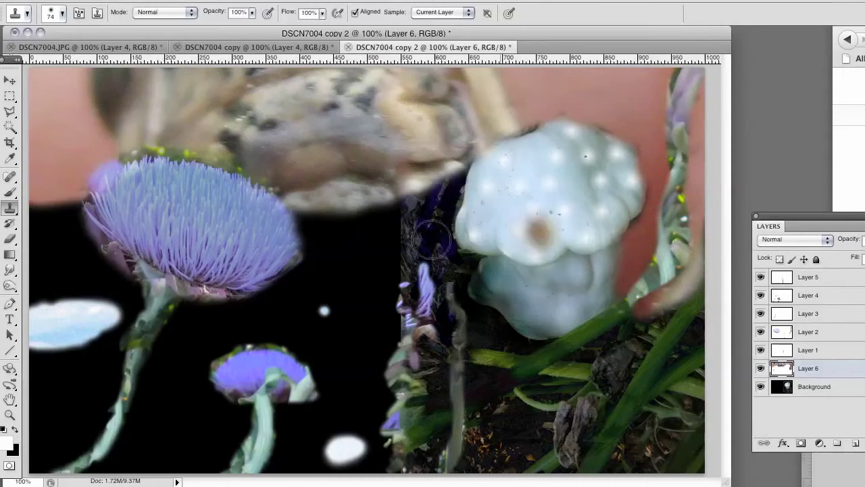
Clone a curved strip of the insect body beside the squash on Layer 6 and toggle the visibility of Background and Layer 6.
mouse_move(382, 187)
mouse_down()
mouse_move(445, 181)
mouse_move(463, 154)
mouse_move(440, 218)
mouse_move(472, 143)
mouse_move(426, 236)
mouse_move(409, 230)
mouse_move(438, 204)
mouse_up()
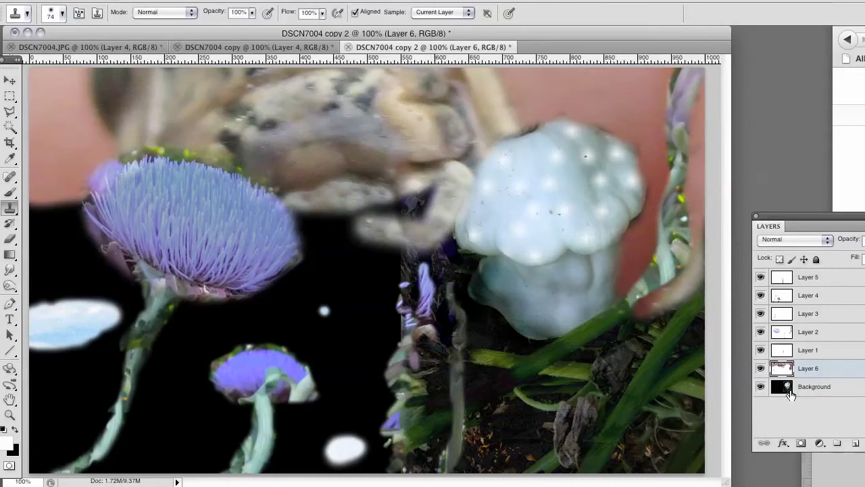
click(761, 386)
click(761, 368)
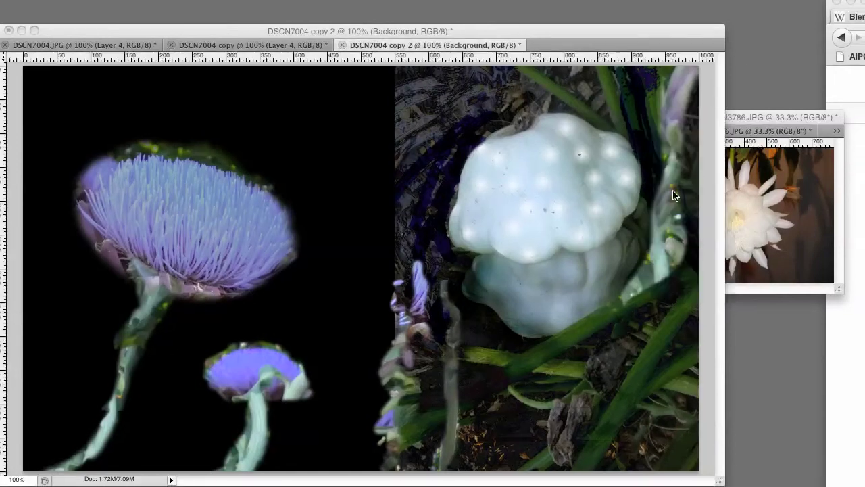
Sample the white flower in DSCN3786.JPG and try a clone dab over the squash on the Background layer.
key(Tab)
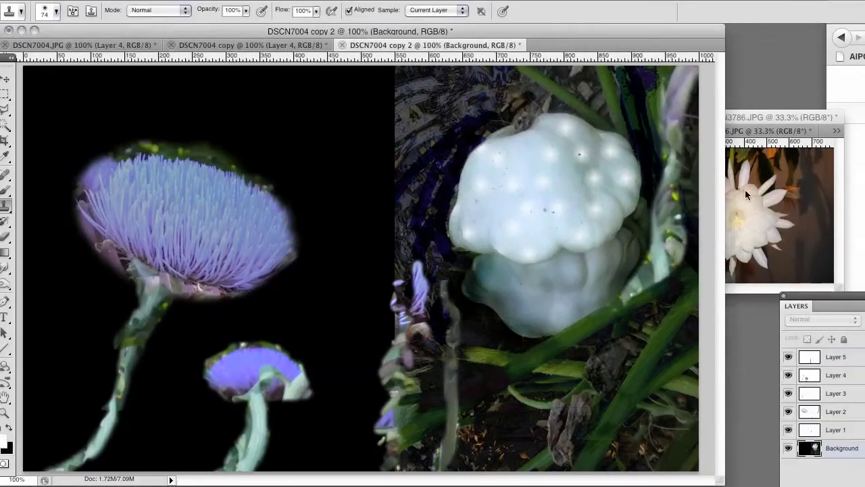
click(751, 191)
drag(804, 300, 781, 197)
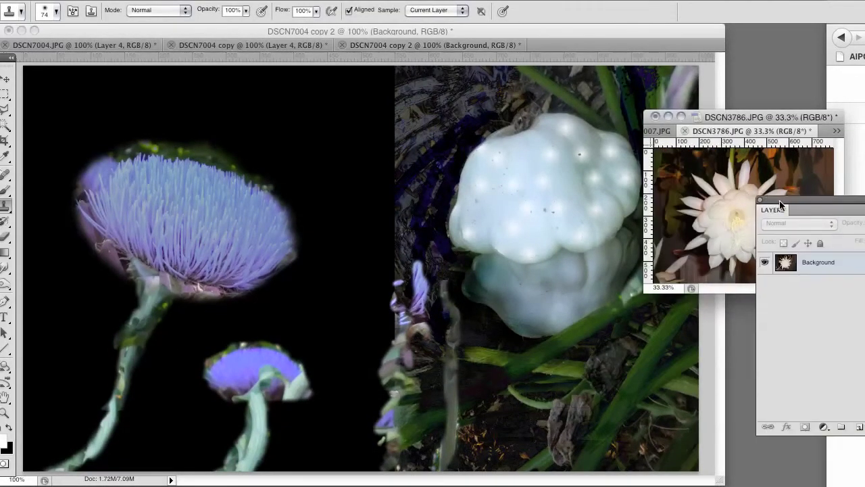
click(560, 204)
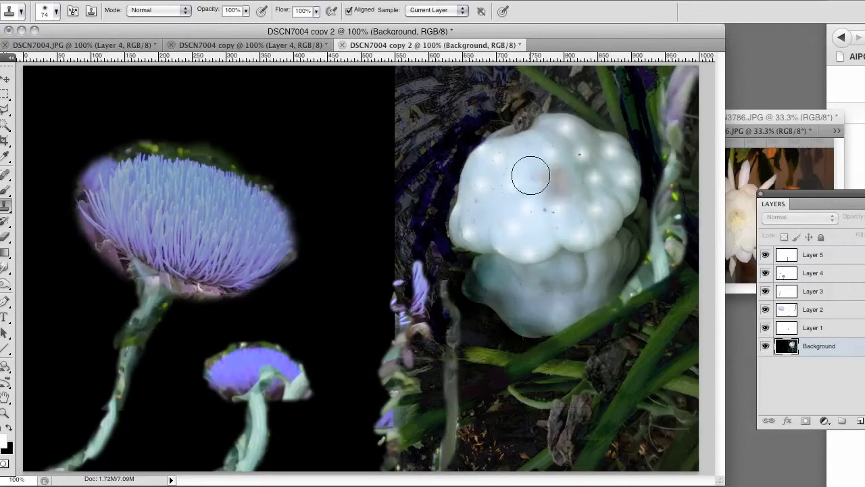
Add Layer 6 above Layer 5 and clone a dab of the DSCN3786.JPG white flower onto the black area near the large flower.
click(859, 422)
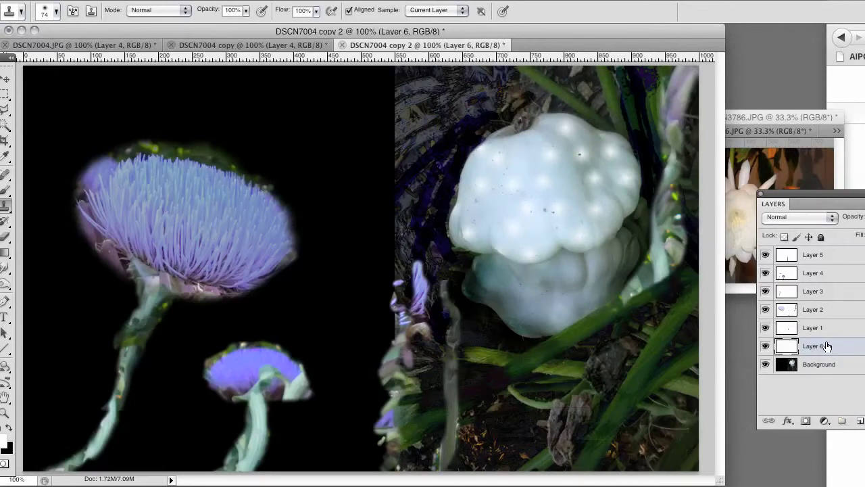
drag(827, 346, 817, 236)
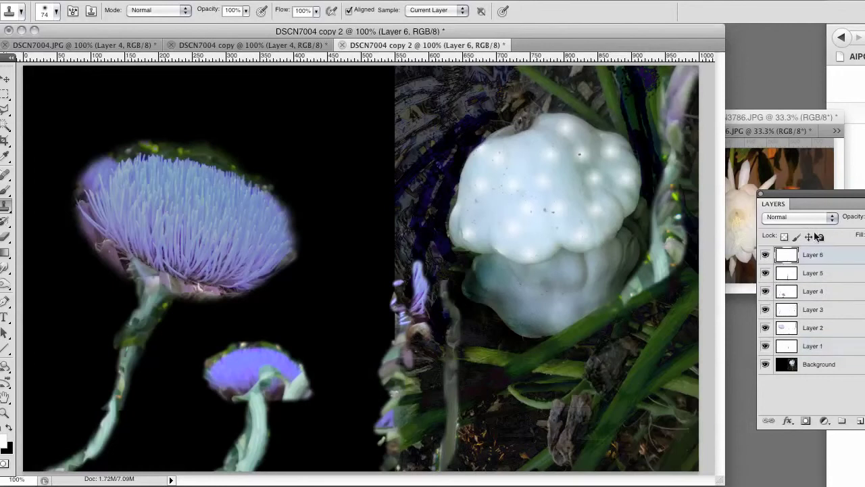
click(762, 181)
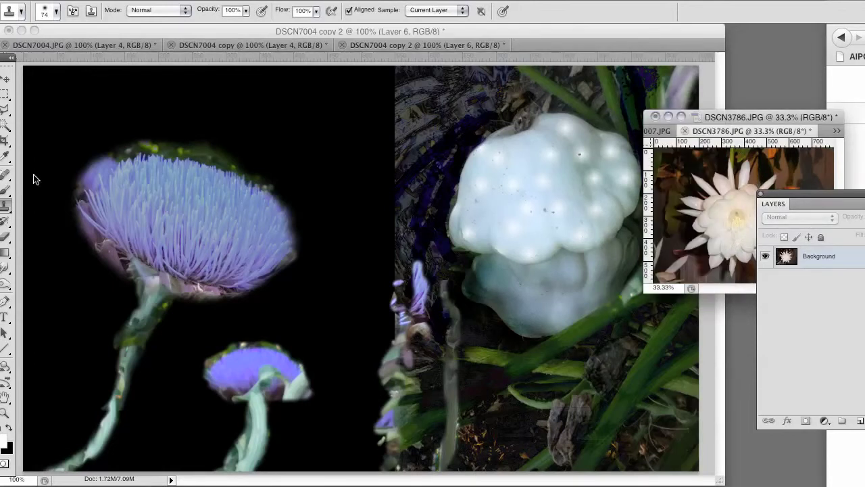
click(6, 59)
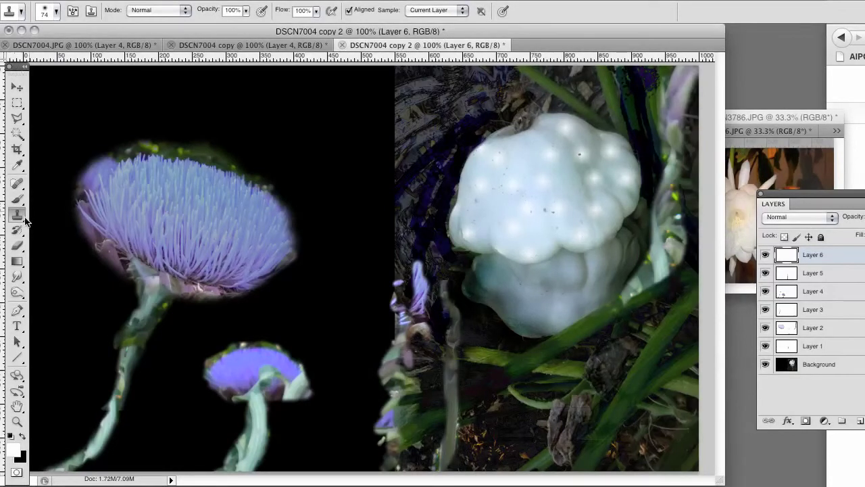
click(756, 186)
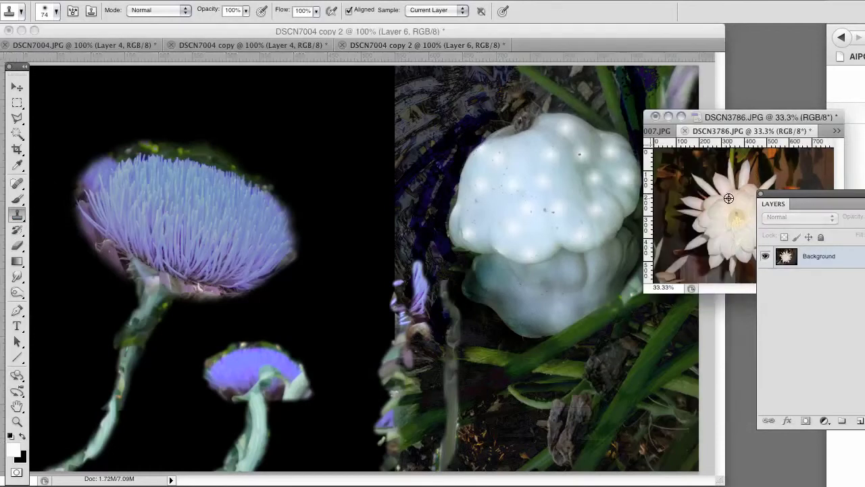
click(307, 149)
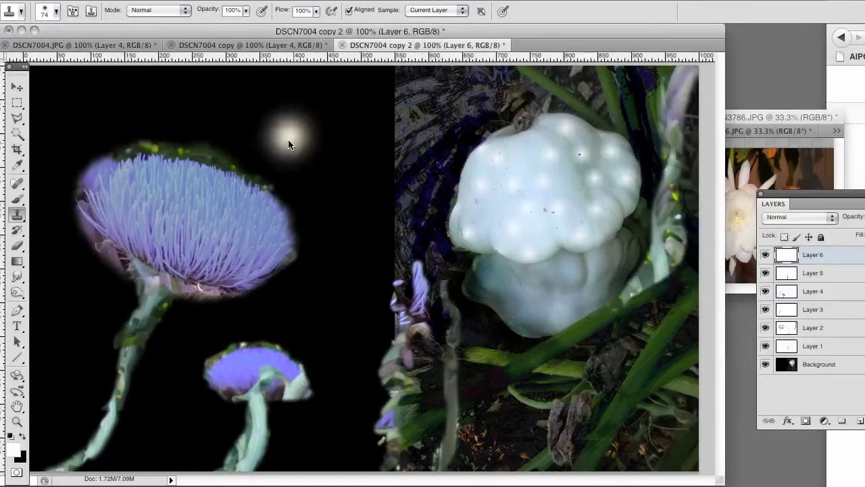
Select the black area of the Background layer with the Magic Wand tool.
click(17, 134)
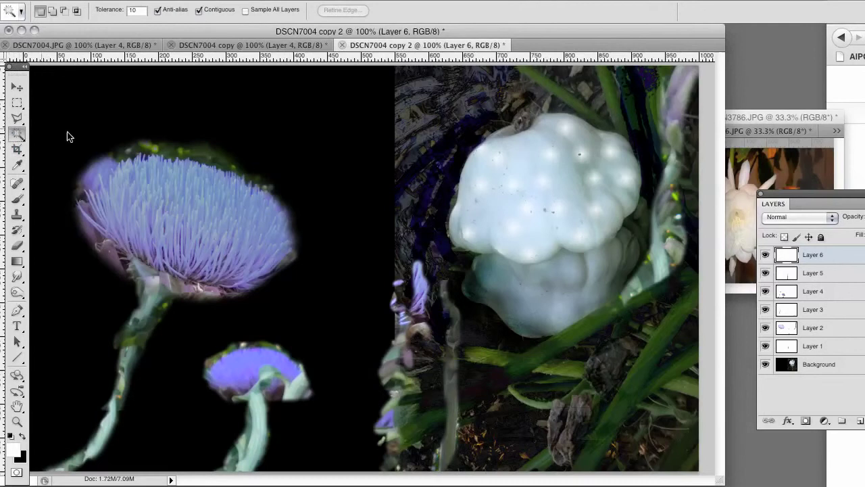
click(816, 368)
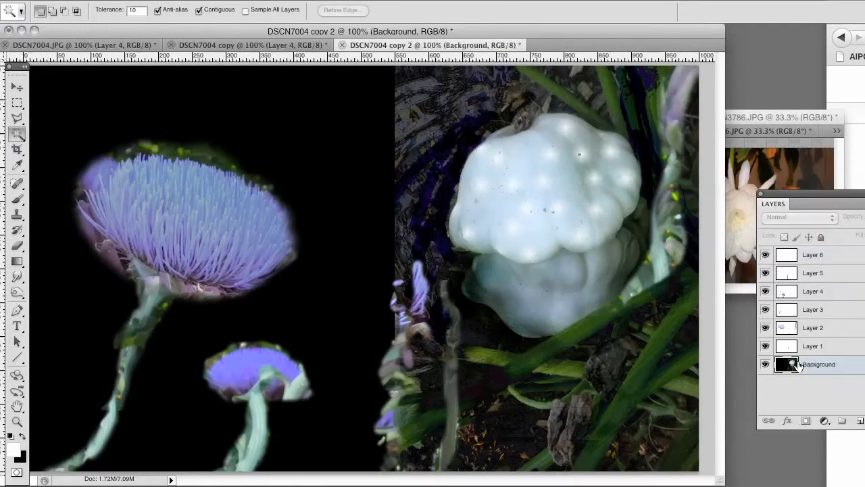
click(321, 167)
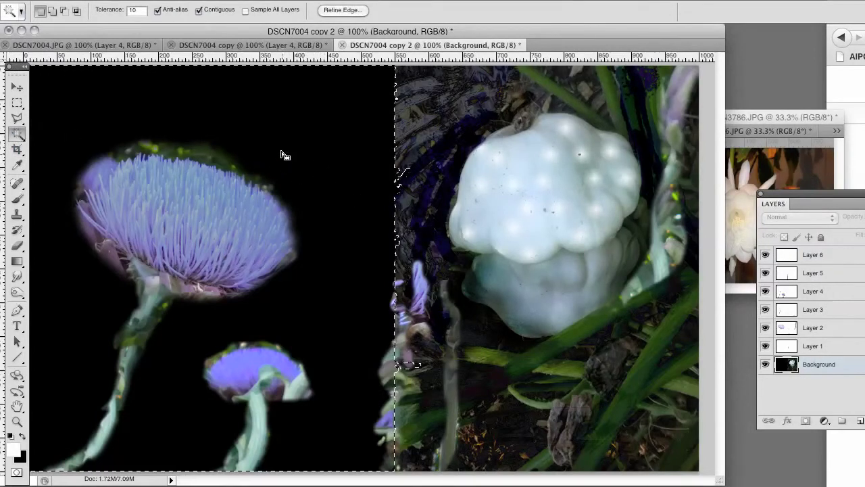
Try cloning the DSCN3786.JPG white flower onto Layer 6 over the large flower's upper edge, within the selection.
click(814, 255)
click(760, 178)
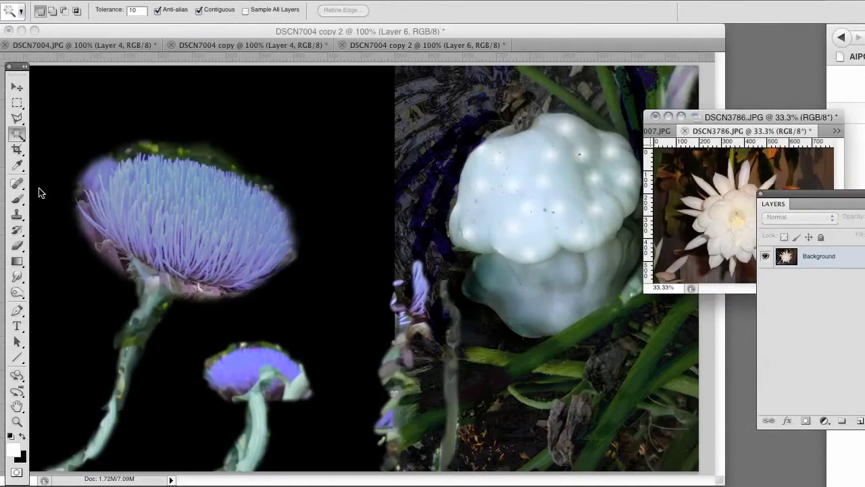
click(18, 216)
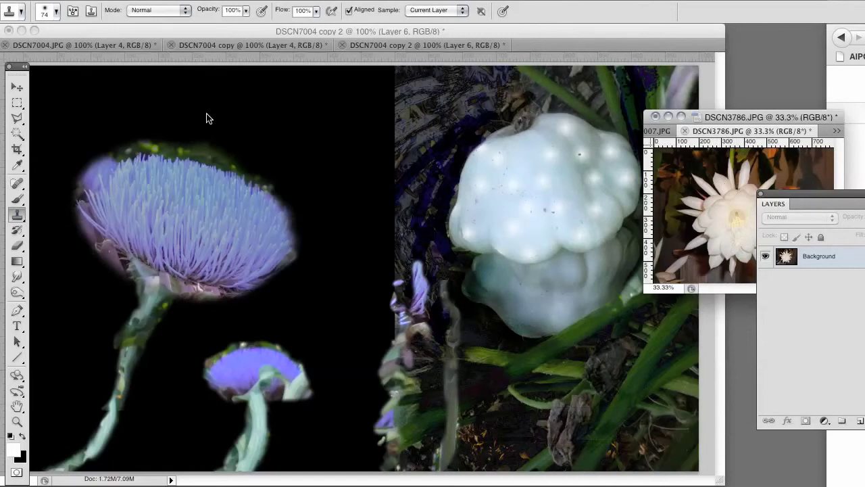
click(273, 148)
mouse_move(250, 146)
mouse_down()
mouse_move(240, 160)
mouse_move(187, 138)
mouse_move(99, 163)
mouse_up()
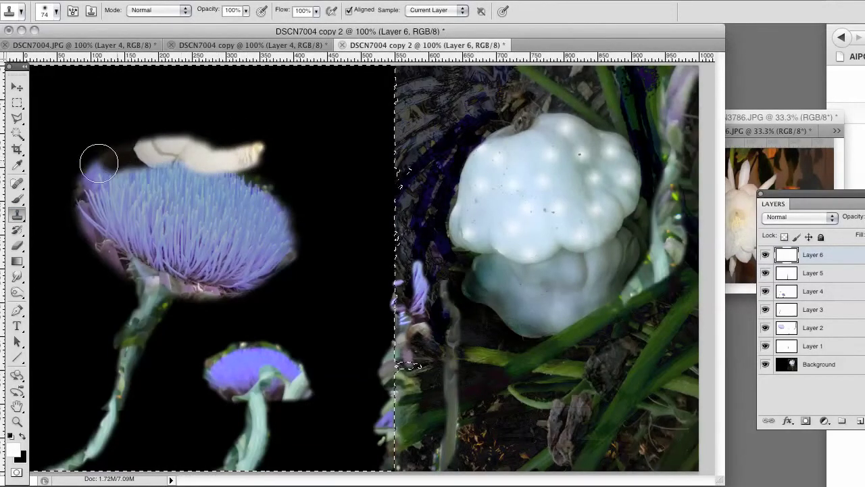
key(ctrl+z)
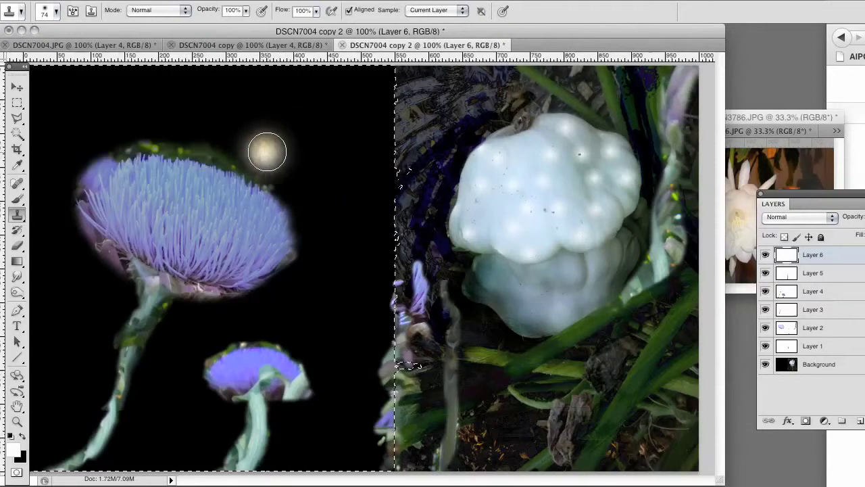
Place Layer 6 directly above the Background layer and try cloning the white flower behind the large flower's upper edge.
drag(831, 259, 837, 347)
mouse_move(244, 158)
mouse_down()
mouse_move(261, 183)
mouse_move(203, 154)
mouse_move(135, 145)
mouse_move(83, 165)
mouse_up()
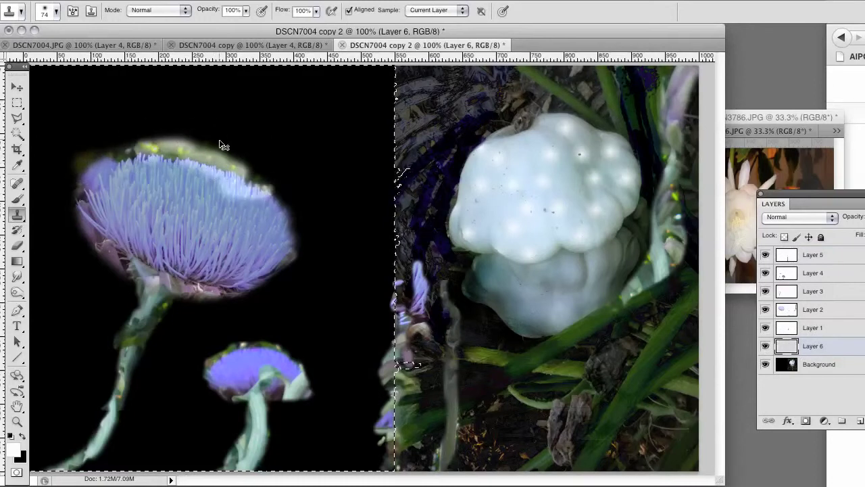
key(super+z)
mouse_move(306, 131)
mouse_down()
mouse_move(316, 107)
mouse_move(321, 121)
mouse_move(308, 143)
mouse_move(284, 123)
mouse_move(314, 105)
mouse_move(329, 125)
mouse_move(293, 144)
mouse_move(282, 113)
mouse_move(318, 111)
mouse_move(325, 132)
mouse_move(286, 138)
mouse_move(277, 118)
mouse_move(301, 108)
mouse_move(322, 120)
mouse_move(318, 145)
mouse_move(297, 150)
mouse_move(274, 132)
mouse_move(304, 136)
mouse_up()
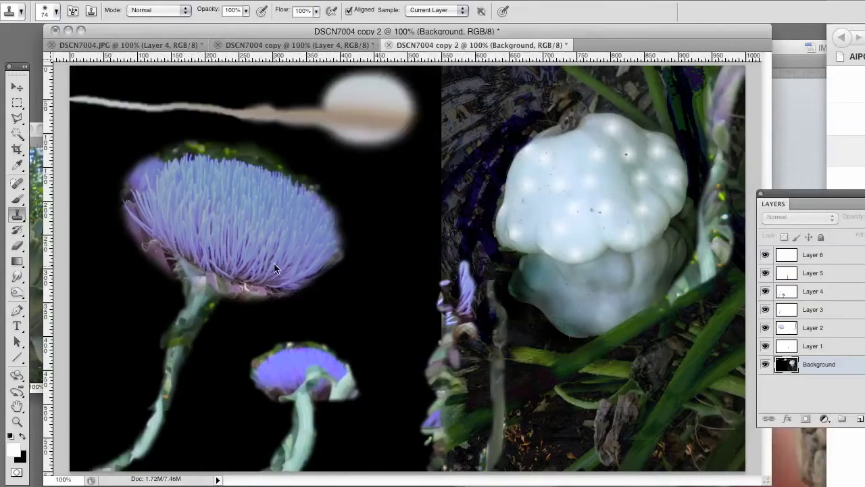
Sample the pink skin in IMG_4220.JPG and try cloning it onto the Background layer between the two flower stems.
key(Tab)
key(Tab)
click(796, 460)
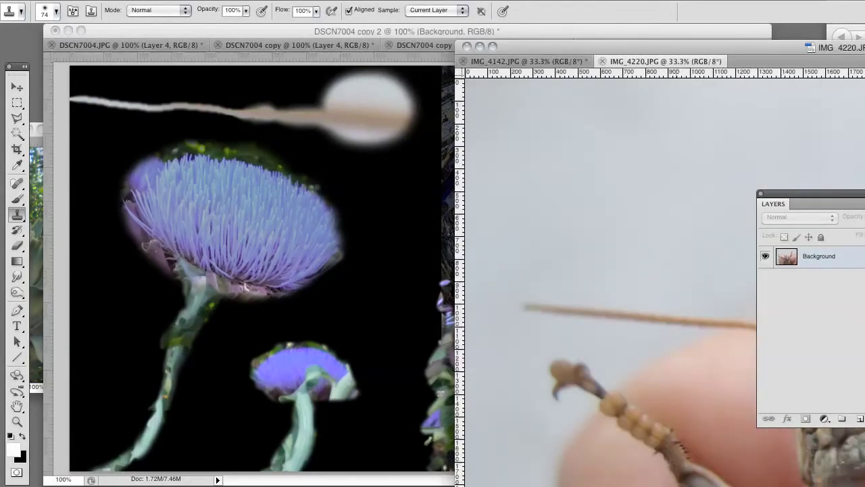
key(super+grave)
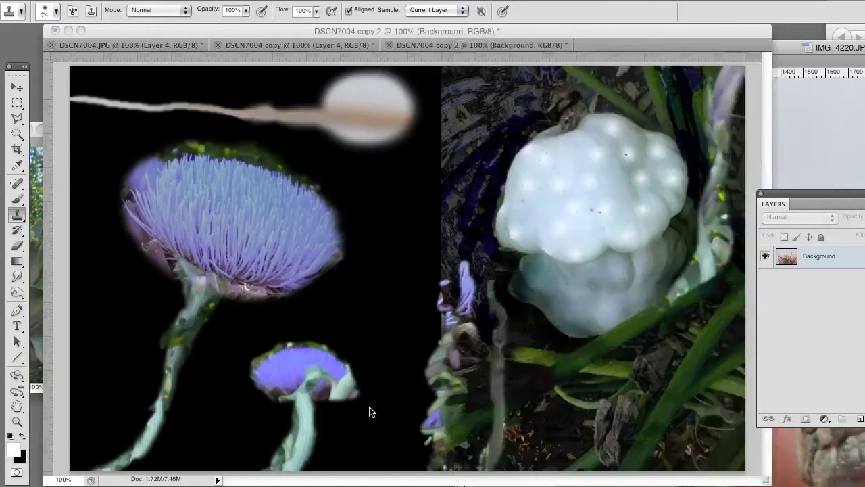
drag(193, 440, 196, 433)
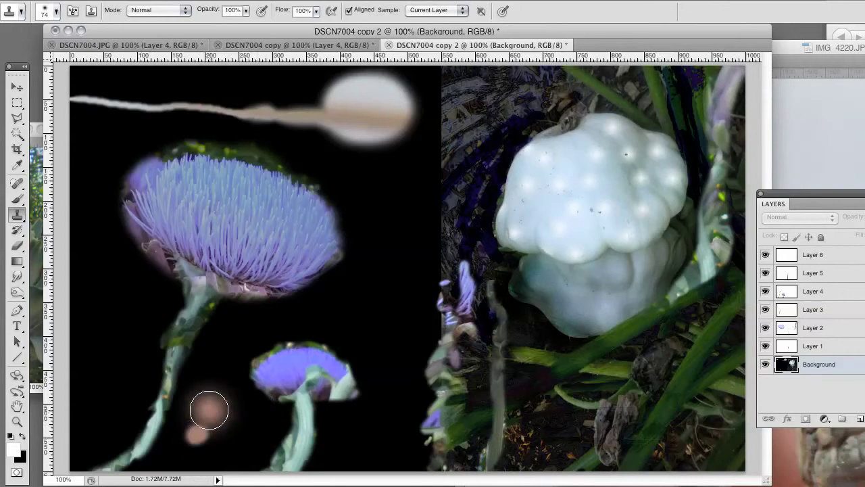
key(super+z)
mouse_move(212, 409)
mouse_down()
mouse_move(161, 466)
mouse_move(198, 428)
mouse_move(153, 462)
mouse_move(125, 467)
mouse_move(195, 423)
mouse_move(225, 417)
mouse_move(249, 435)
mouse_move(252, 461)
mouse_move(192, 463)
mouse_move(251, 446)
mouse_up()
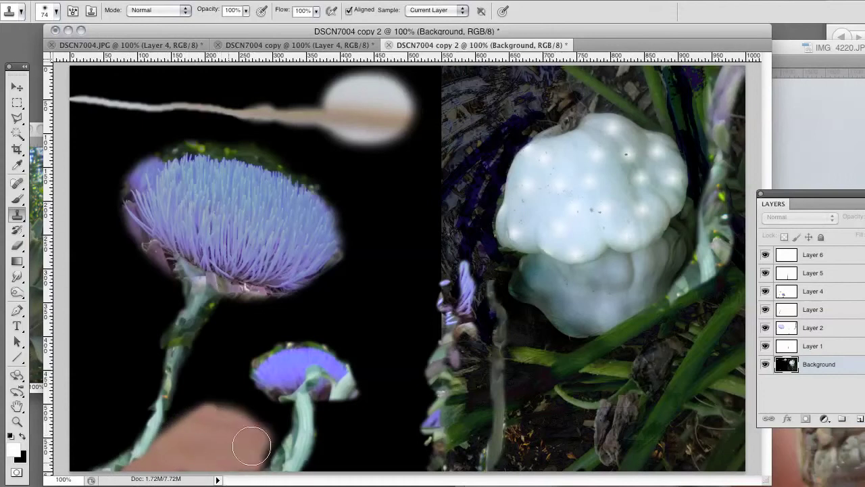
key(ctrl+z)
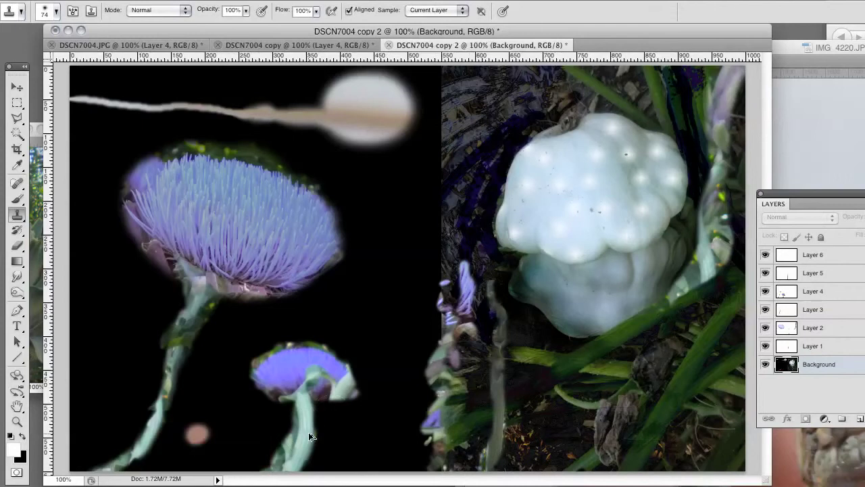
key(alt+super+z)
Resample IMG_4220.JPG and clone a round pinkish dab onto the Background's black area between the large flower and the squash.
click(819, 457)
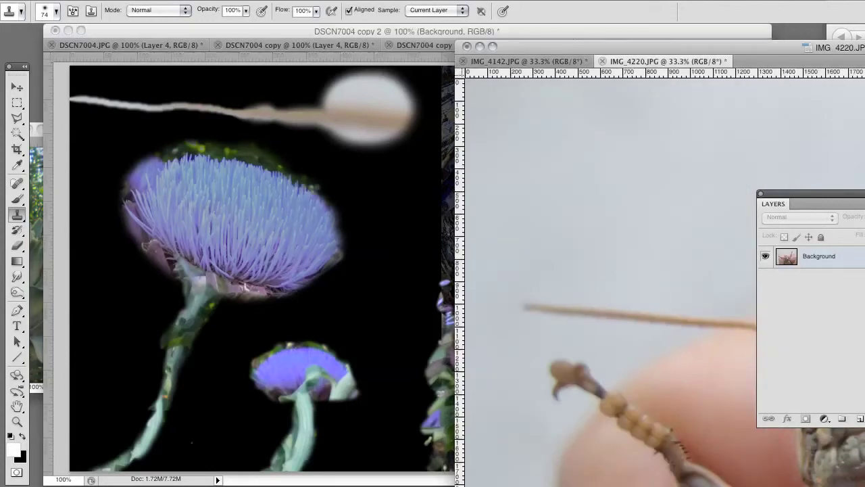
click(368, 347)
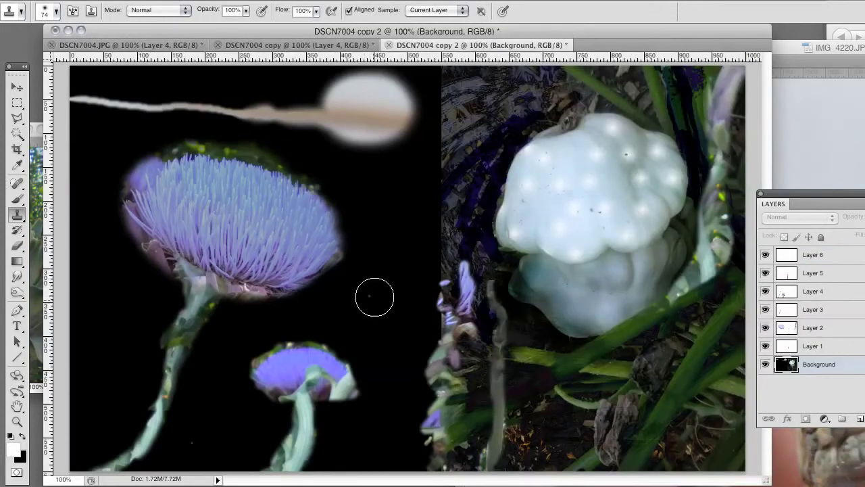
click(373, 292)
click(372, 294)
click(372, 295)
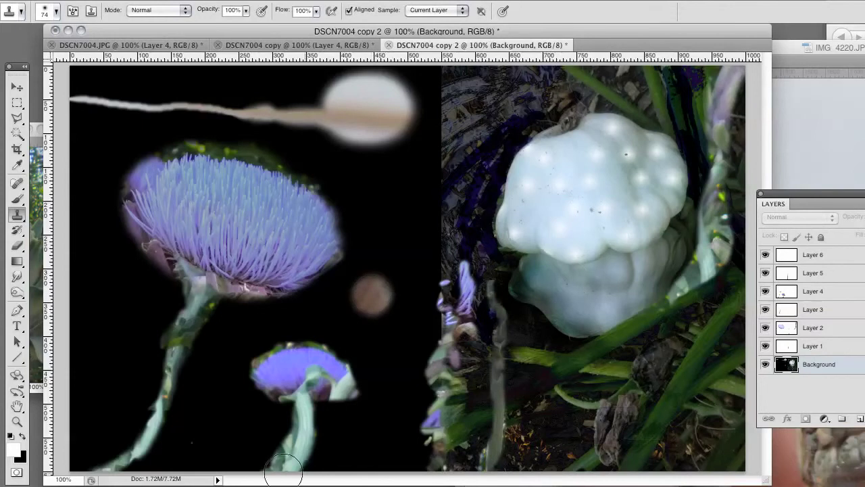
Try cloning more pinkish dabs onto the Background's black area, below the round dab and beside the large flower's stem.
click(381, 324)
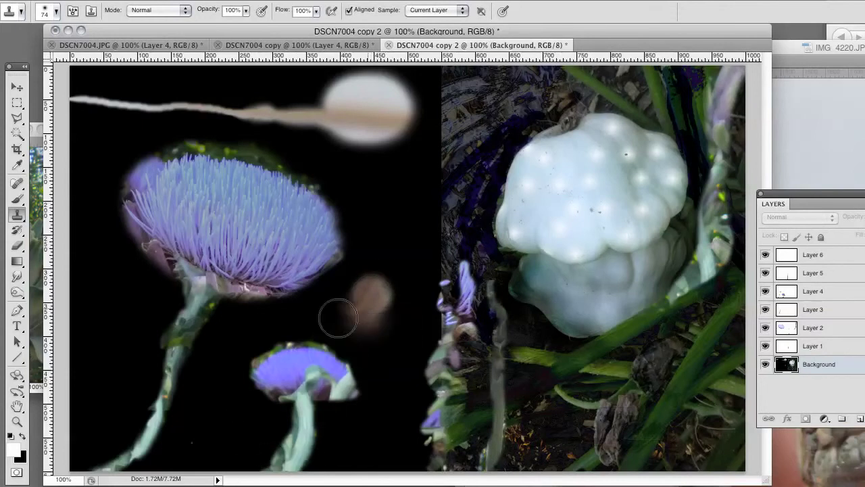
key(ctrl+z)
click(87, 310)
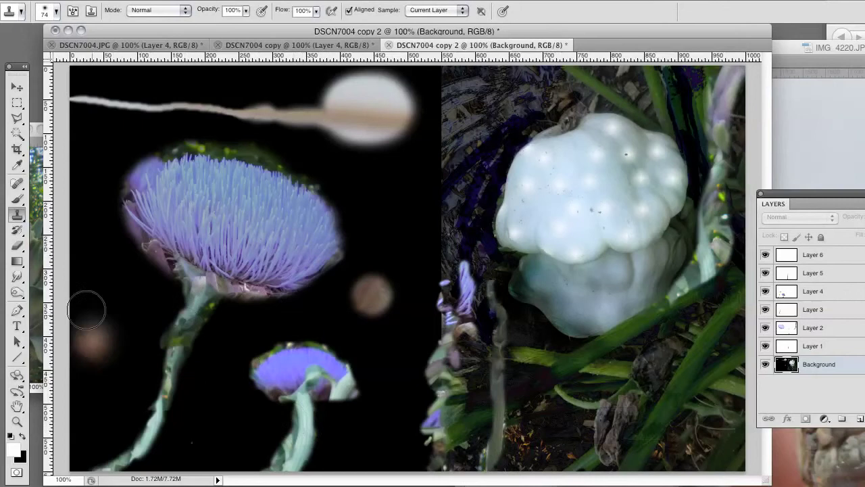
key(super+z)
Outline the green fringe along the large flower's upper edge with a Polygonal Lasso selection, and restore the selection after deselecting it.
click(16, 118)
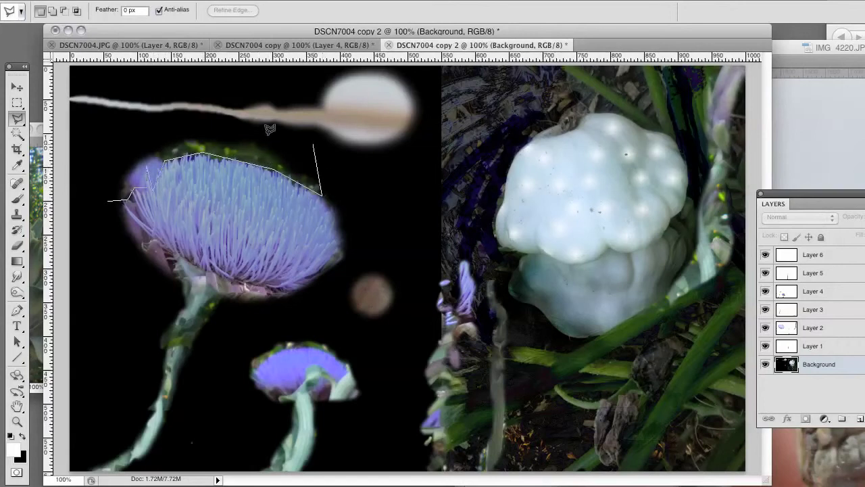
click(201, 127)
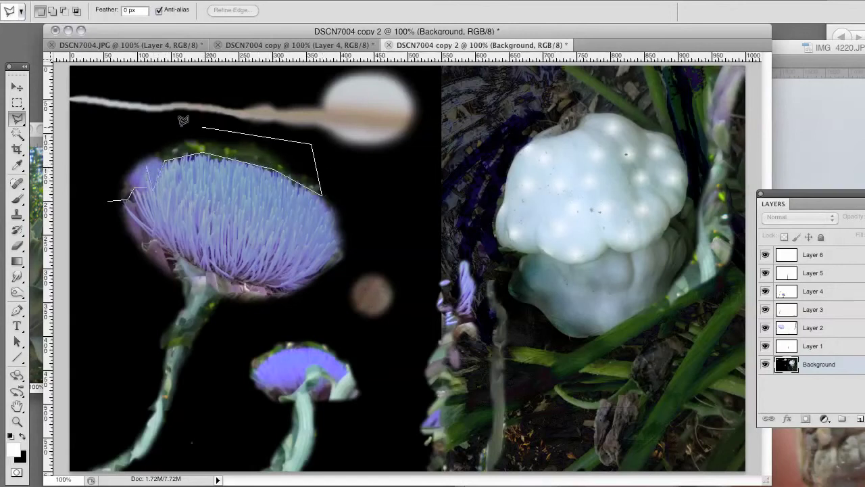
click(107, 197)
key(super+d)
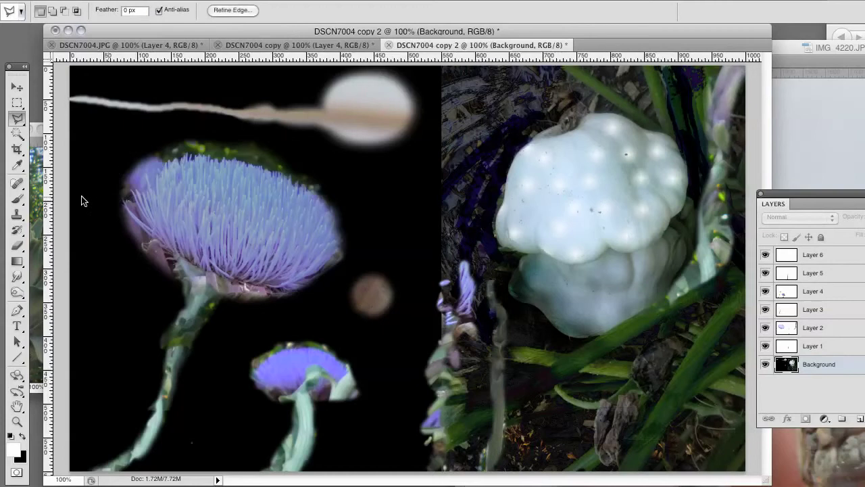
key(super+shift+d)
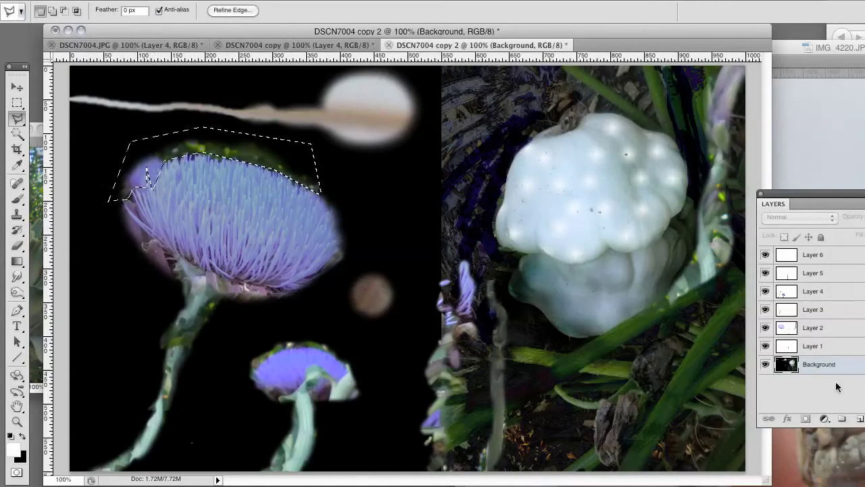
Fill the selection above the large flower with black on a new layer placed at the top of the layer stack.
click(854, 421)
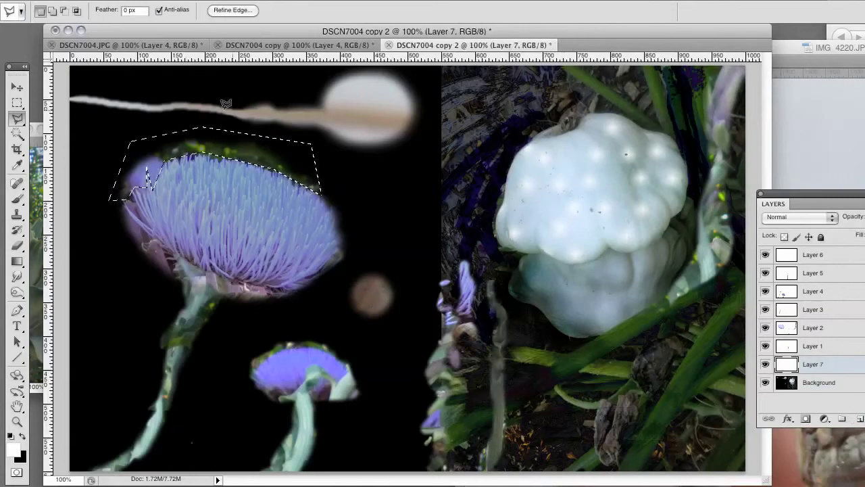
key(super+BackSpace)
drag(822, 365, 831, 253)
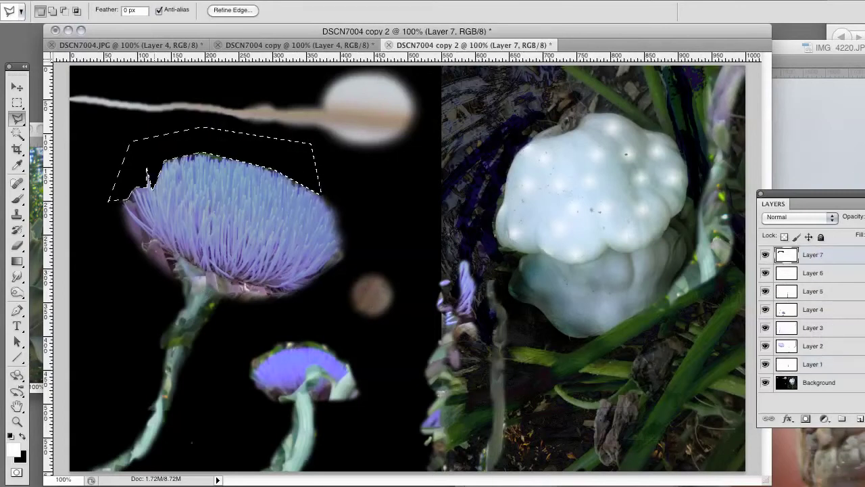
Select the green fringe above the small flower with the Polygonal Lasso and fill it with black on Layer 7.
click(370, 181)
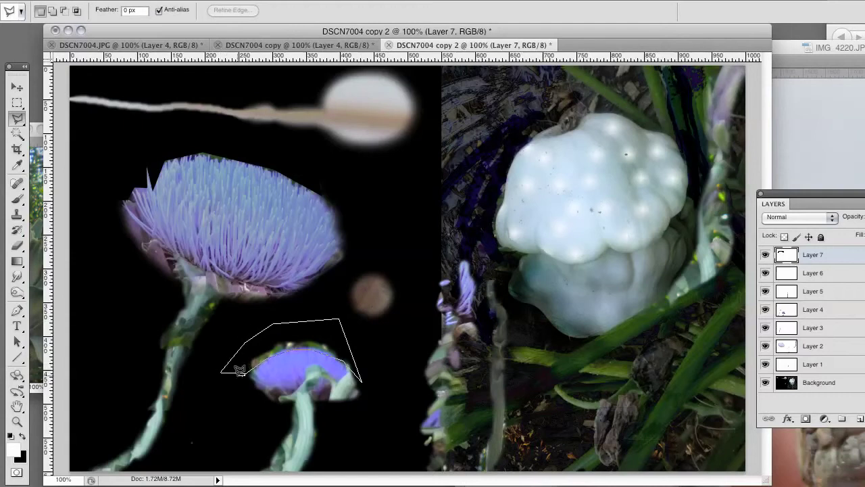
click(241, 373)
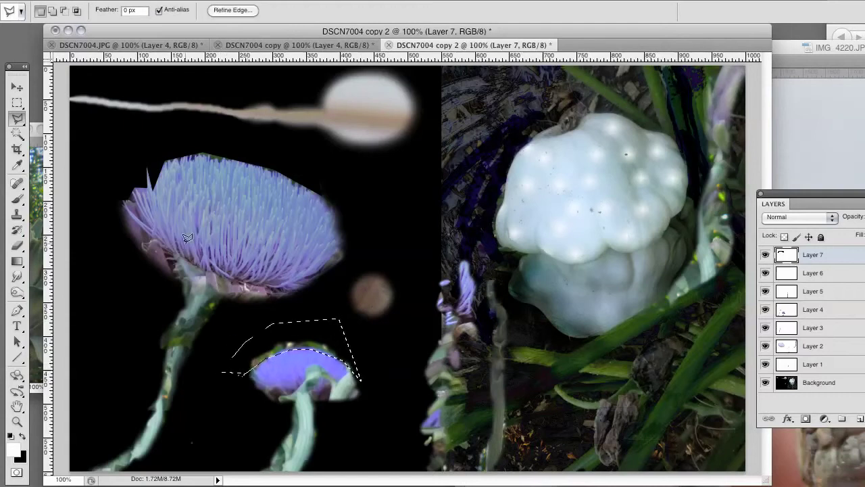
key(alt+BackSpace)
key(super+BackSpace)
key(ctrl+d)
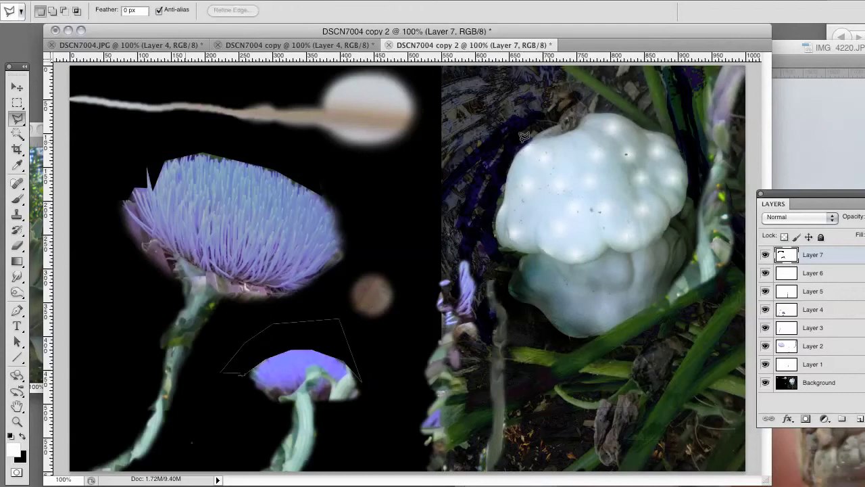
Reselect the area above the small flower, try filling it with the white foreground color, and undo the fill.
key(ctrl+shift+d)
key(alt+BackSpace)
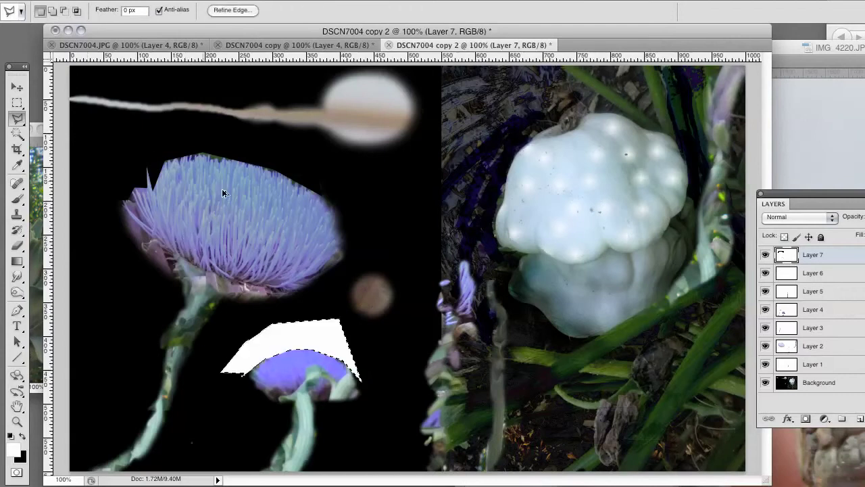
key(ctrl+z)
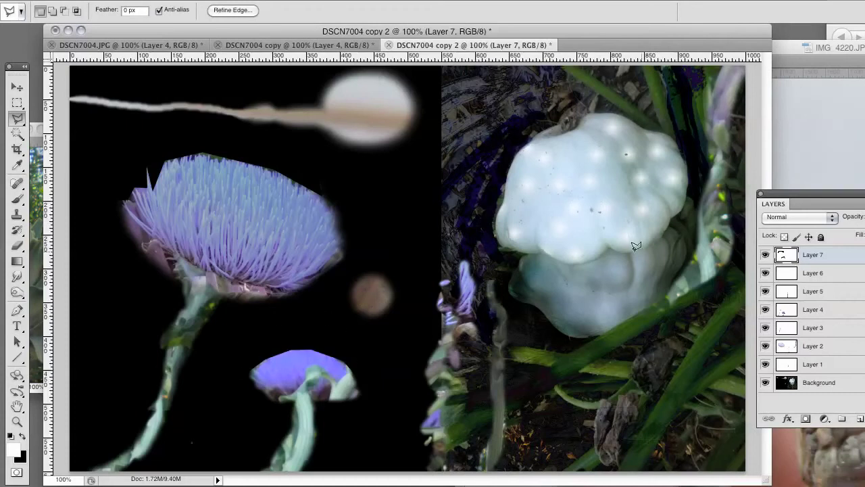
key(ctrl+d)
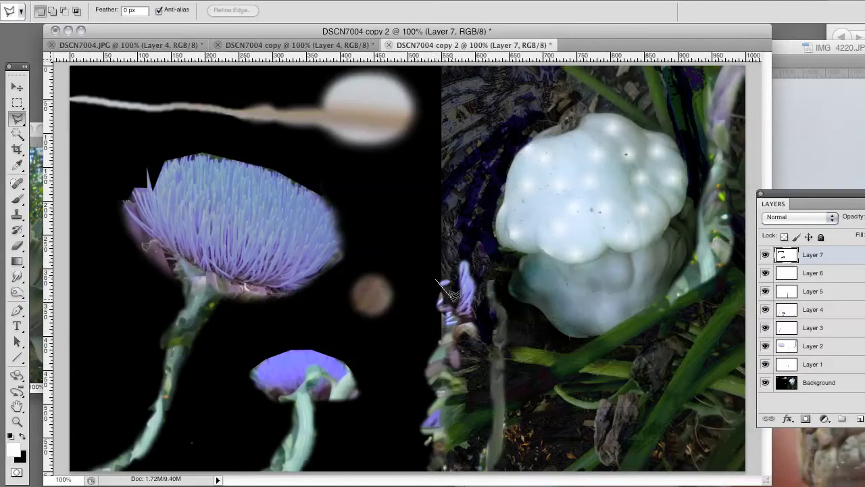
Outline the area around the purple flower tip beside the squash with the Polygonal Lasso and fill it with black on Layer 7.
click(458, 253)
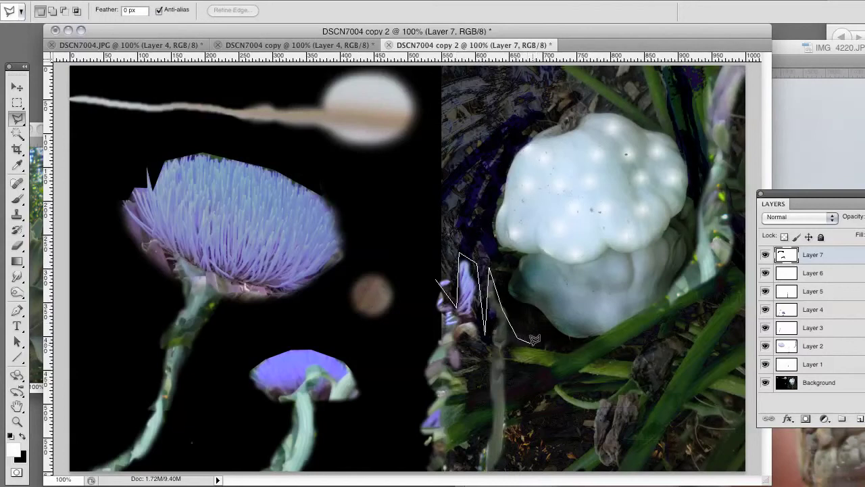
click(394, 217)
click(436, 273)
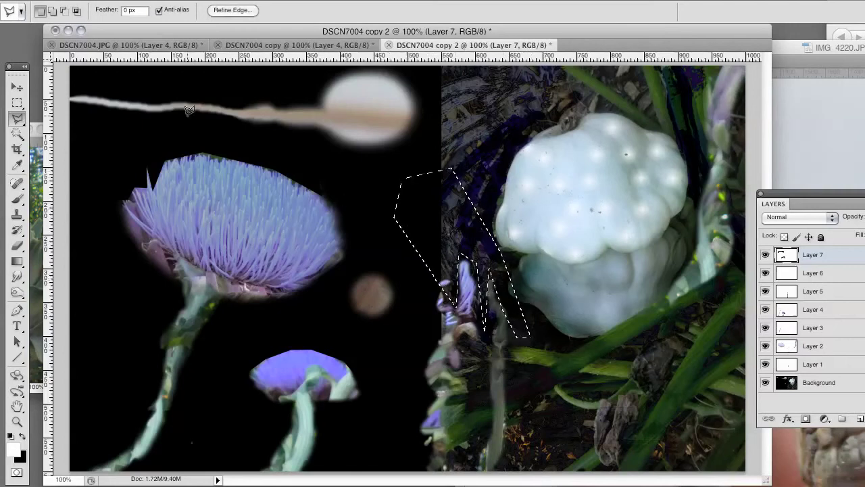
key(super+d)
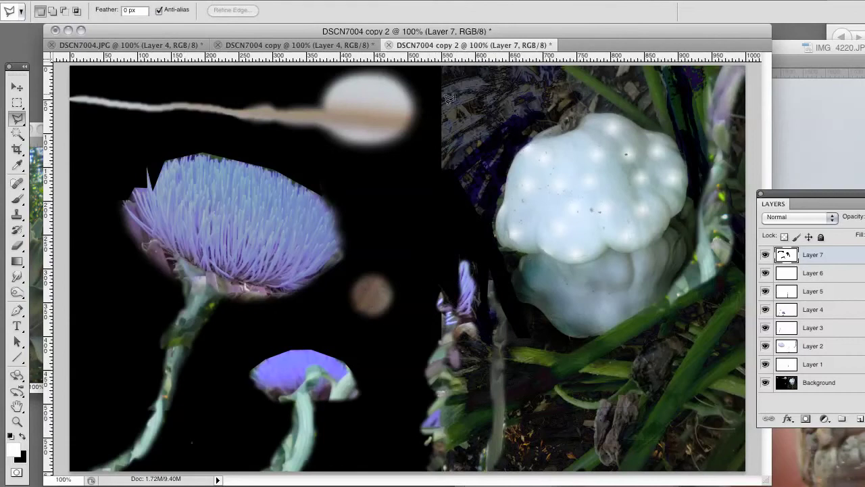
Brush black strokes on Layer 7 over the purple textured background between the black area and the squash's upper edge.
click(17, 198)
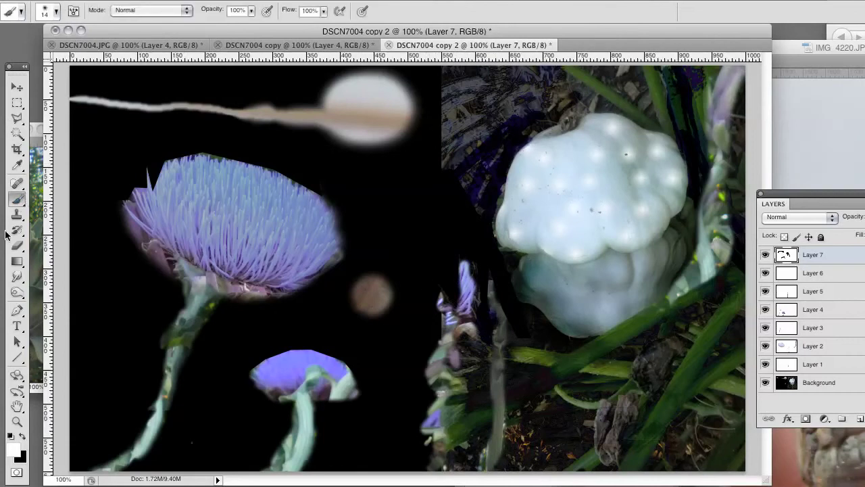
click(12, 436)
mouse_move(469, 135)
mouse_down()
mouse_move(438, 132)
mouse_move(466, 96)
mouse_move(437, 95)
mouse_move(473, 80)
mouse_move(499, 94)
mouse_up()
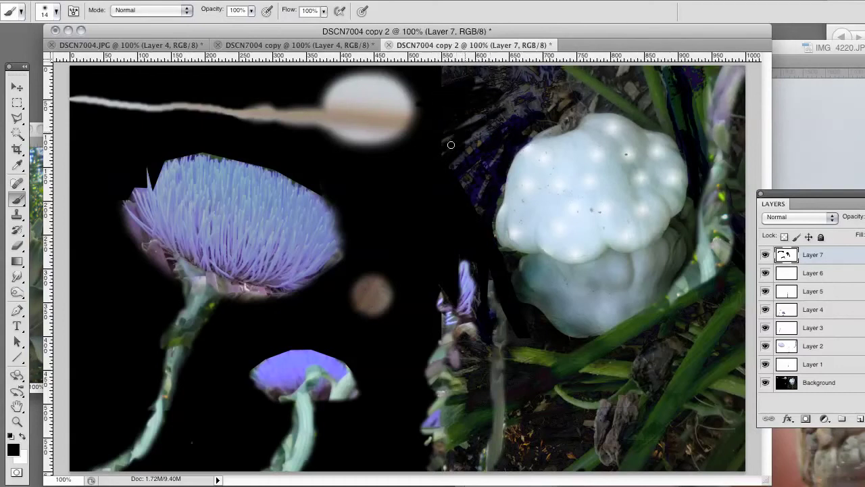
drag(451, 145, 450, 189)
drag(508, 106, 502, 133)
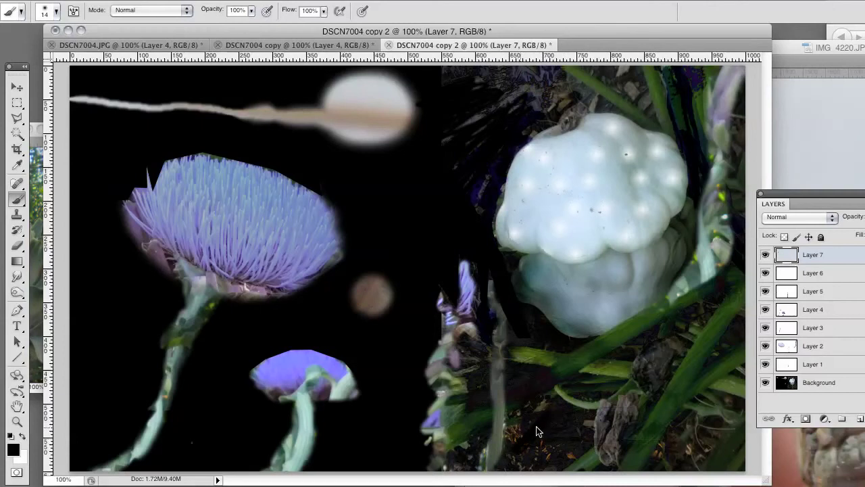
mouse_move(513, 99)
mouse_down()
mouse_move(542, 103)
mouse_move(537, 78)
mouse_move(515, 80)
mouse_move(538, 79)
mouse_up()
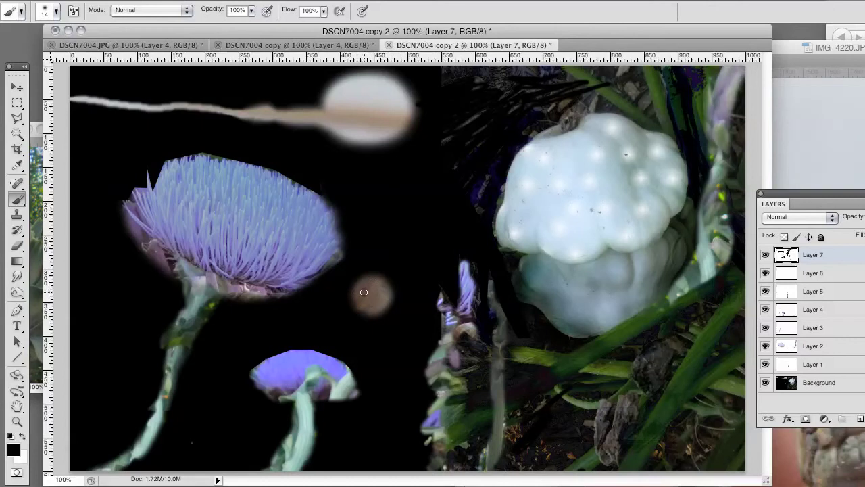
Select the round pinkish dab with the Elliptical Marquee and try filling it with the white background color.
drag(18, 104, 44, 111)
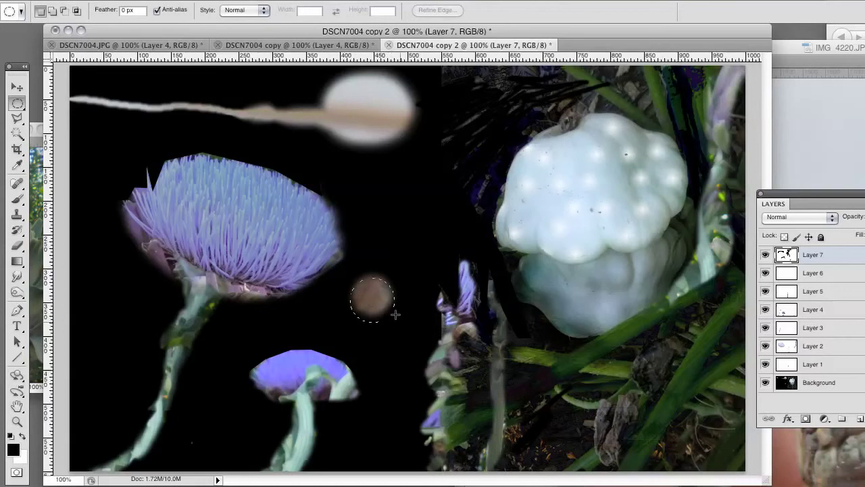
drag(396, 314, 396, 310)
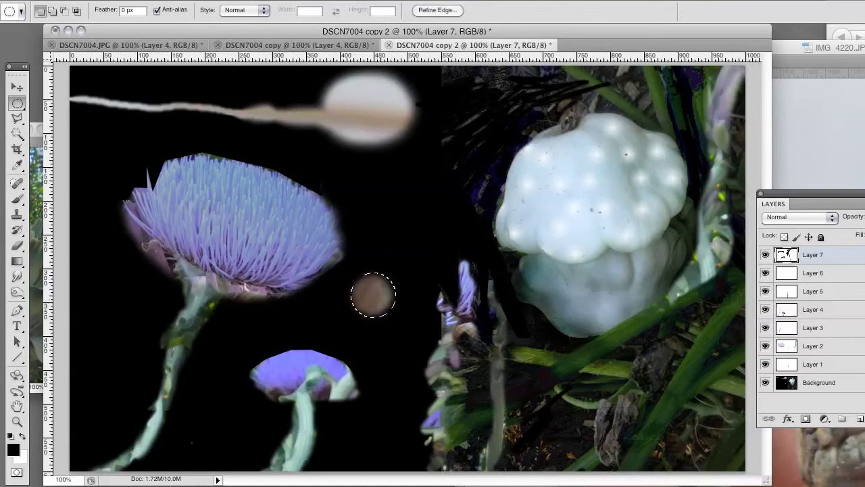
key(super+BackSpace)
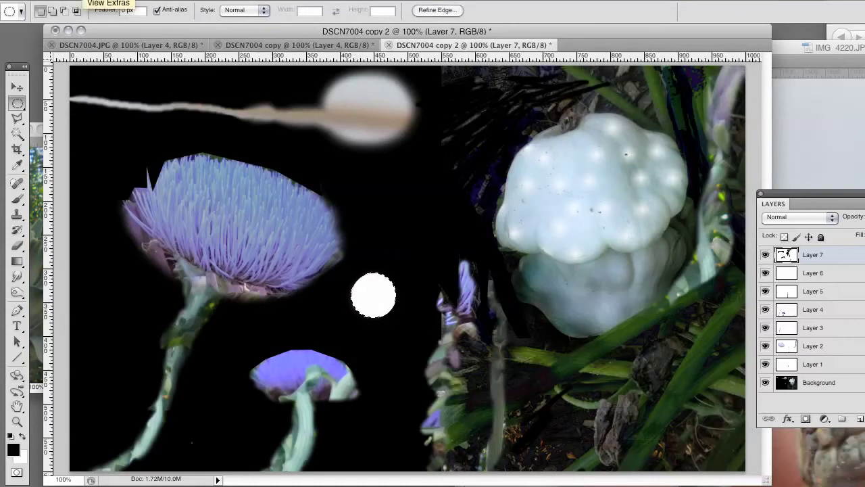
key(super+z)
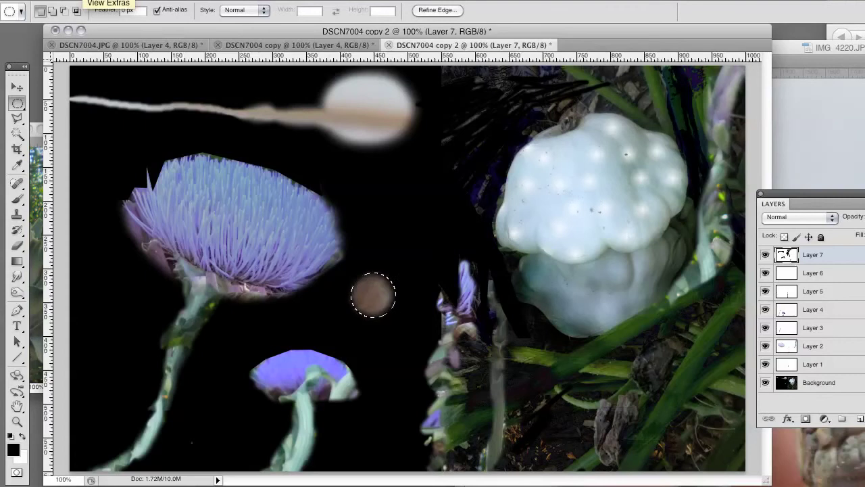
Try covering the round pinkish dab with black, undo the fill, and clear the circular selection.
key(alt+BackSpace)
key(super+d)
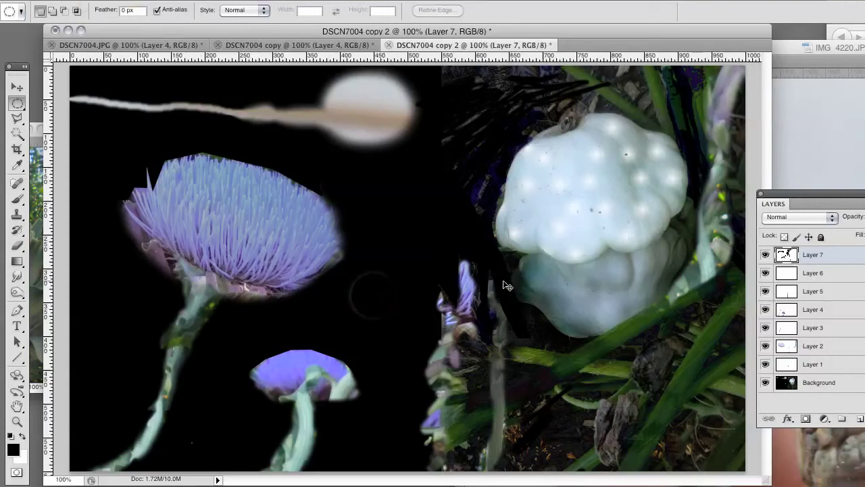
key(super+alt+z)
key(super+alt+z)
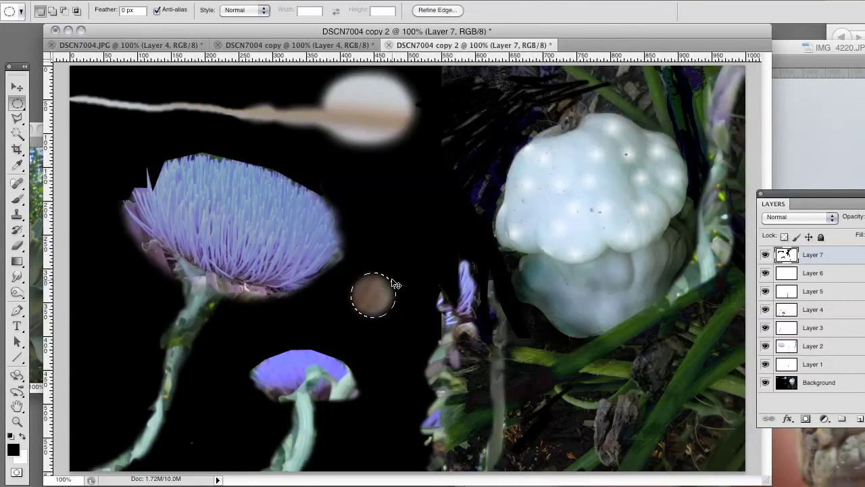
key(super+d)
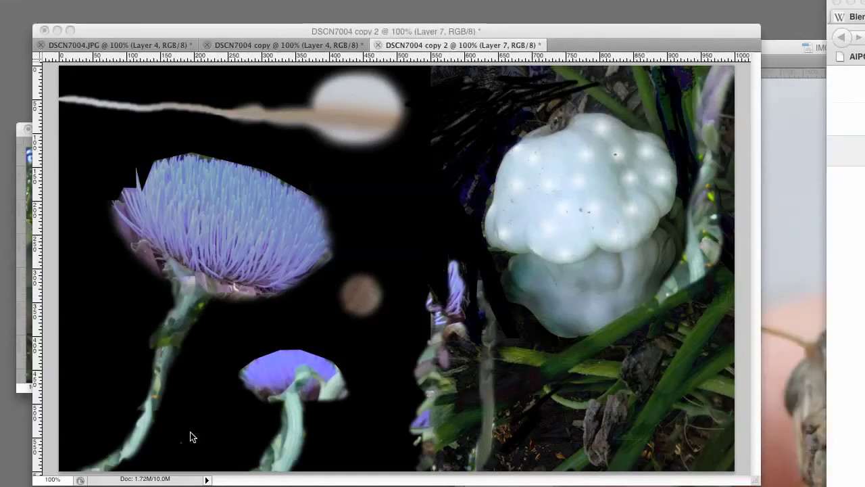
Duplicate the image with all its layers as DSCN7004 copy 3.
click(191, 436)
click(159, 0)
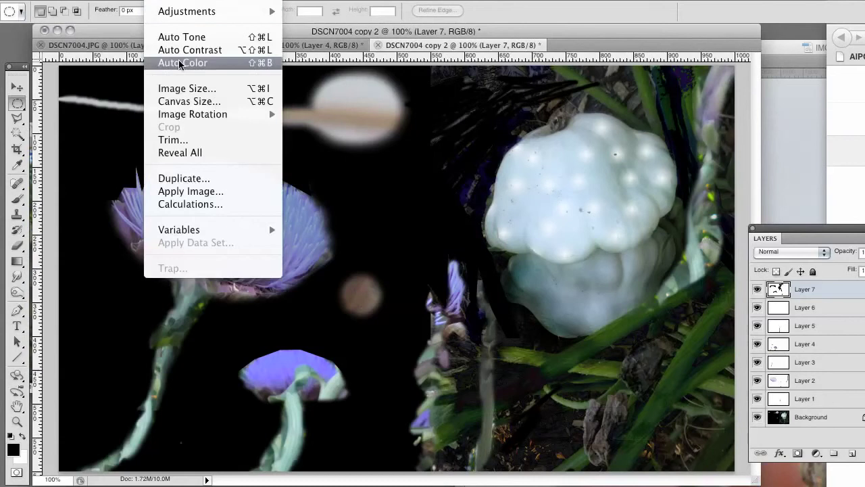
click(182, 177)
click(184, 178)
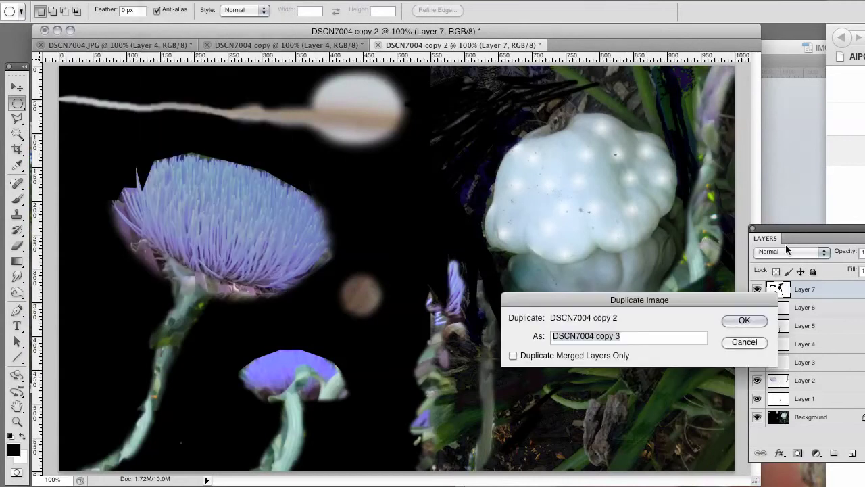
click(740, 321)
Flatten all layers of DSCN7004 copy 3 into a single Background layer.
drag(830, 230, 782, 245)
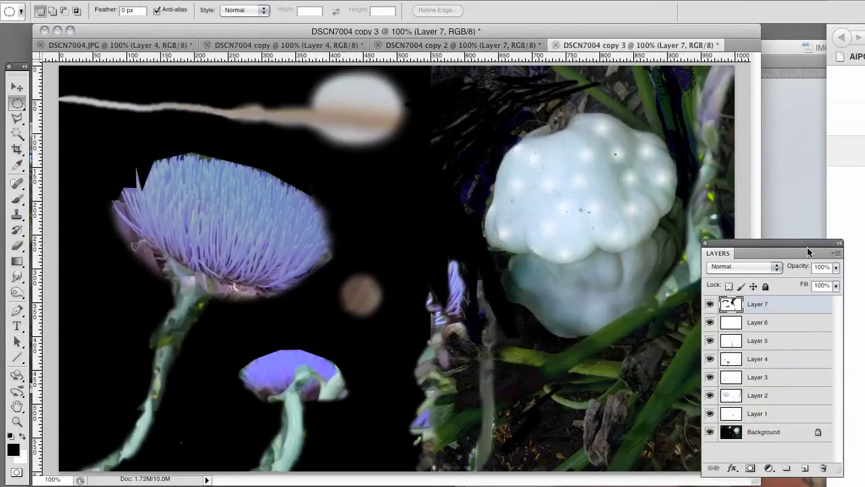
click(835, 253)
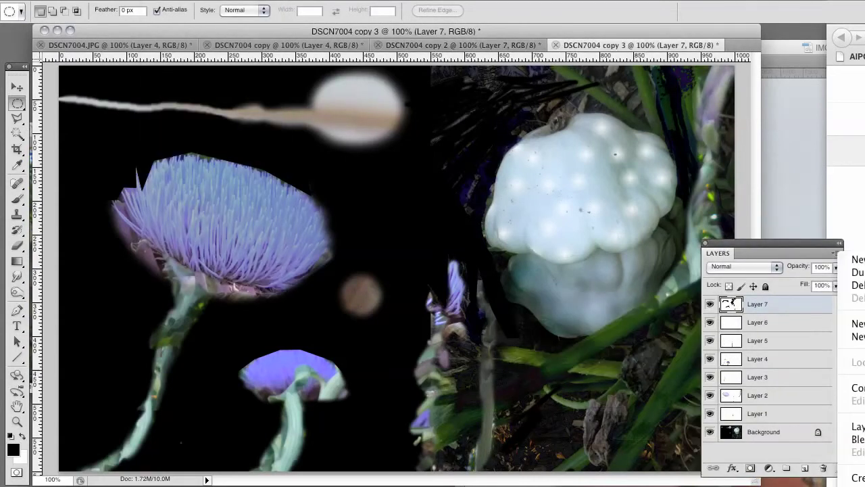
click(864, 486)
drag(732, 243, 791, 231)
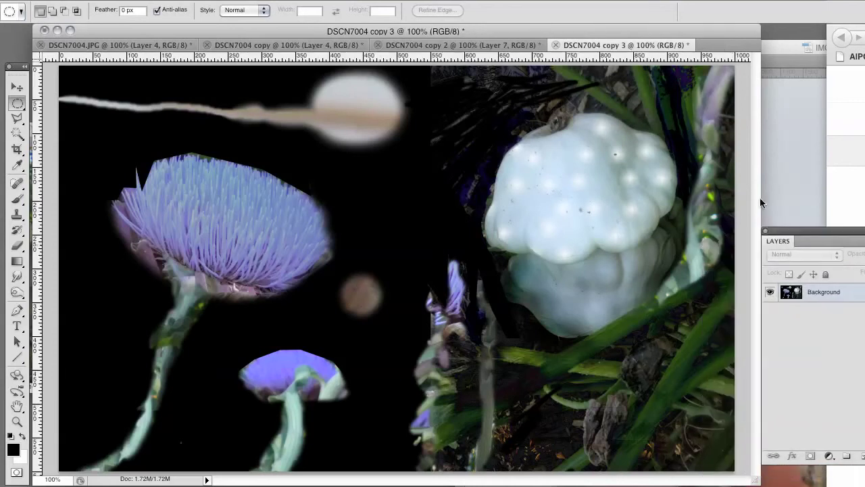
Apply Levels to the flattened DSCN7004 copy 3, using the automatic correction and brightening the highlights.
key(ctrl+l)
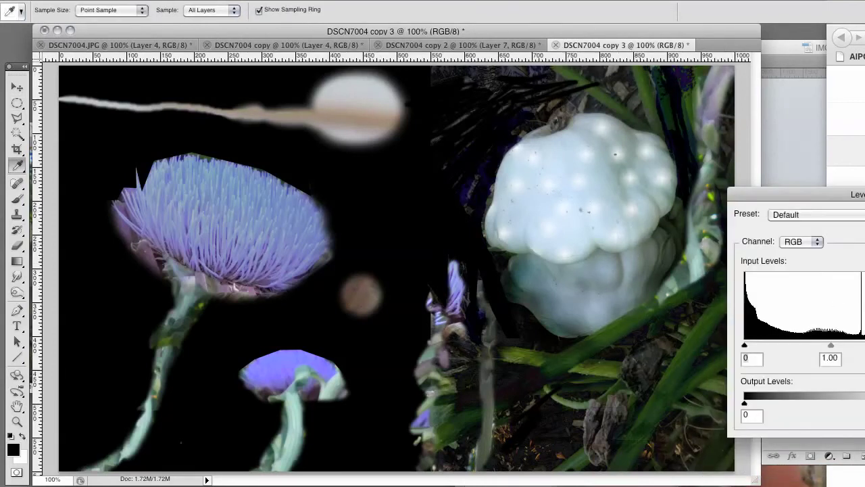
click(864, 258)
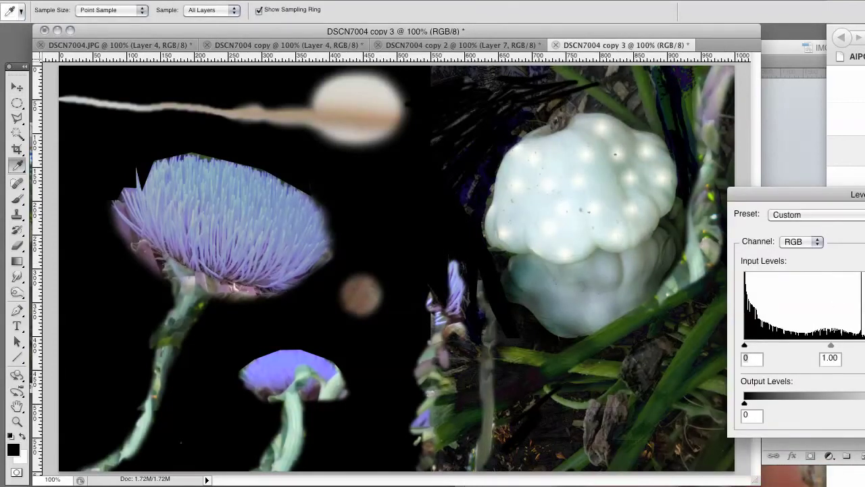
drag(864, 346, 864, 346)
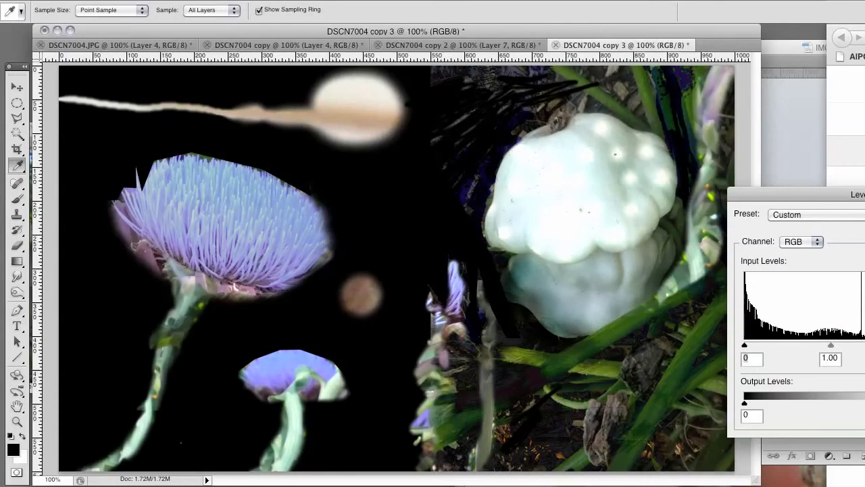
key(Return)
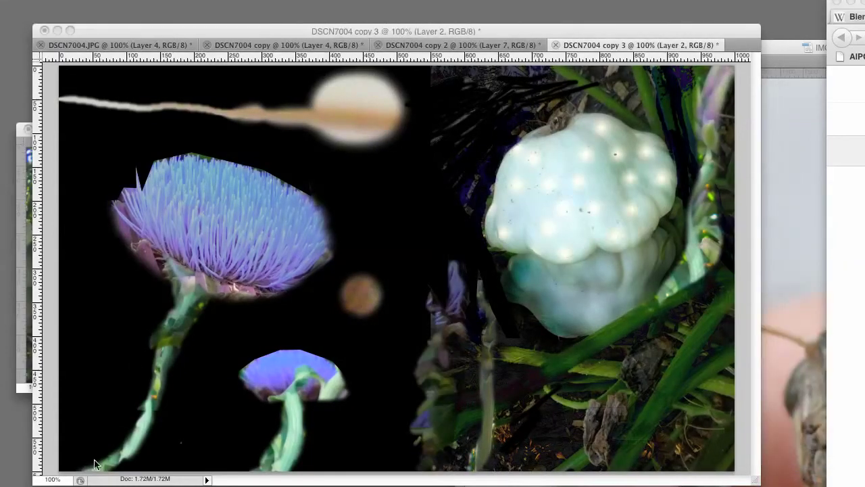
Stamp the 180 px signature brush in white on Layer 2 beside the large flower's stem and rotate it -49.47° so it stands vertically.
click(125, 356)
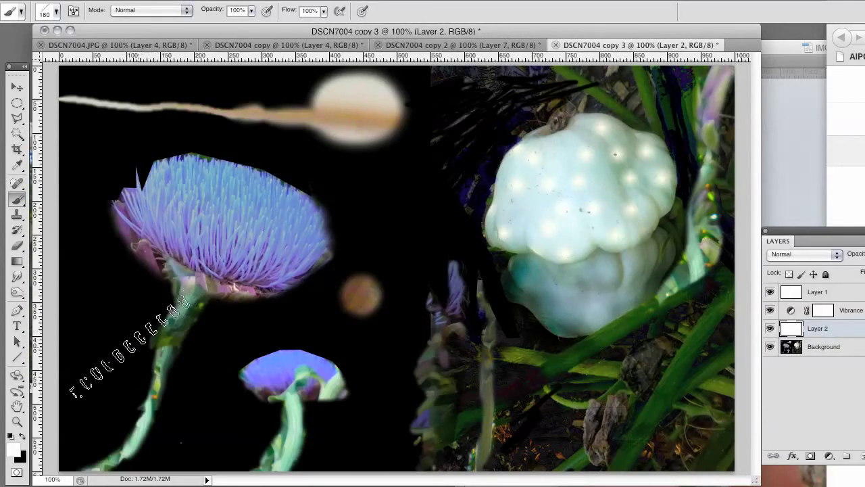
click(131, 351)
key(super+t)
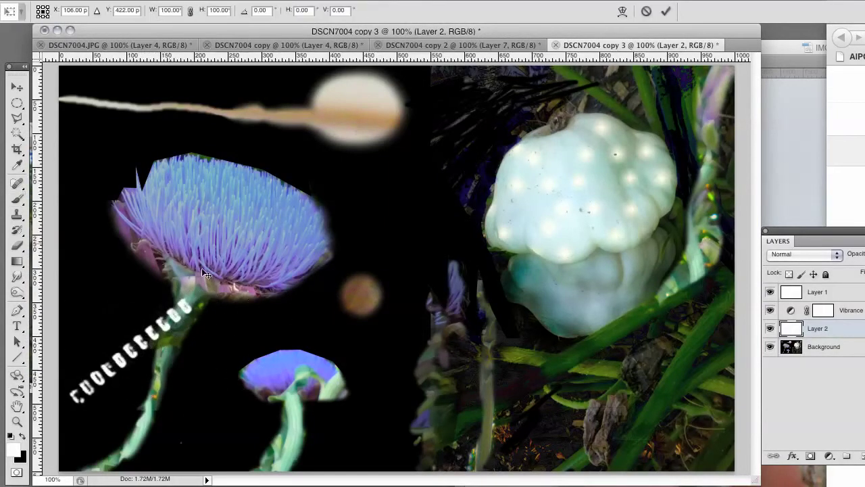
mouse_move(233, 306)
mouse_down()
mouse_move(242, 337)
mouse_move(179, 274)
mouse_up()
drag(264, 296, 265, 305)
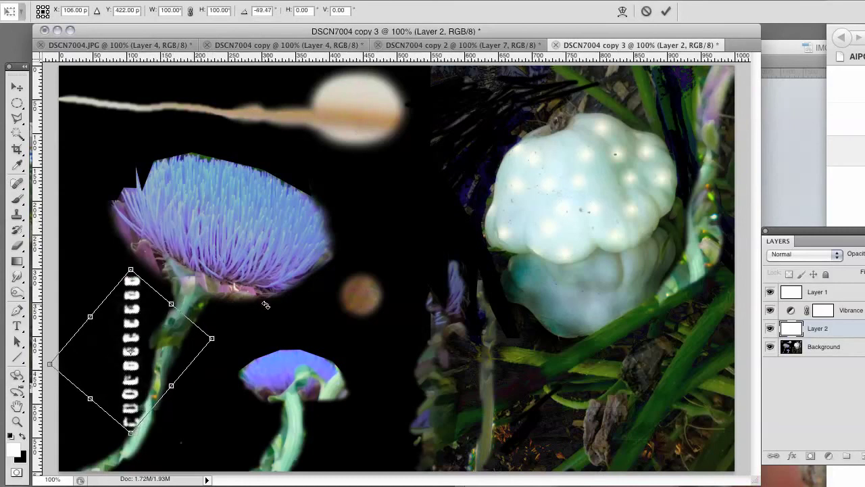
key(Return)
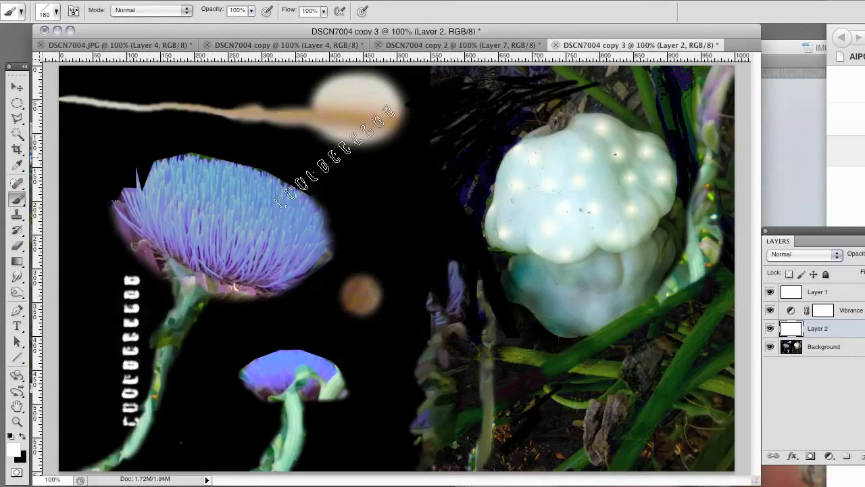